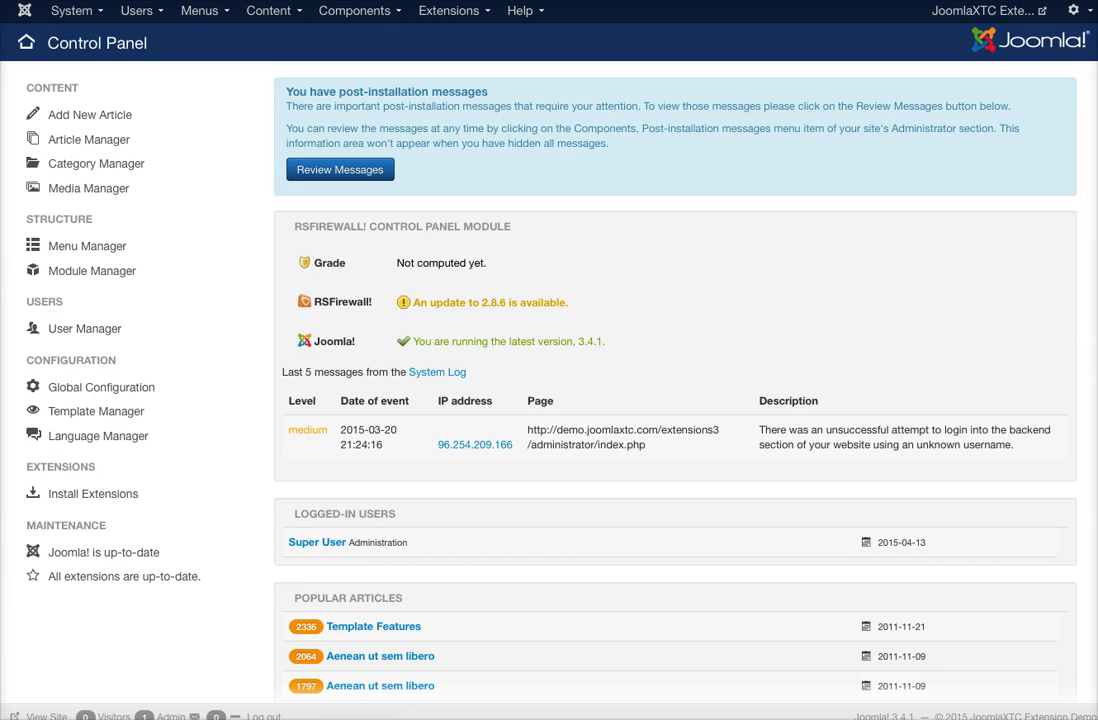
- Go to Extensions > Module Manager and open the JEM Slideshow (Fade) module
left_click(449, 10)
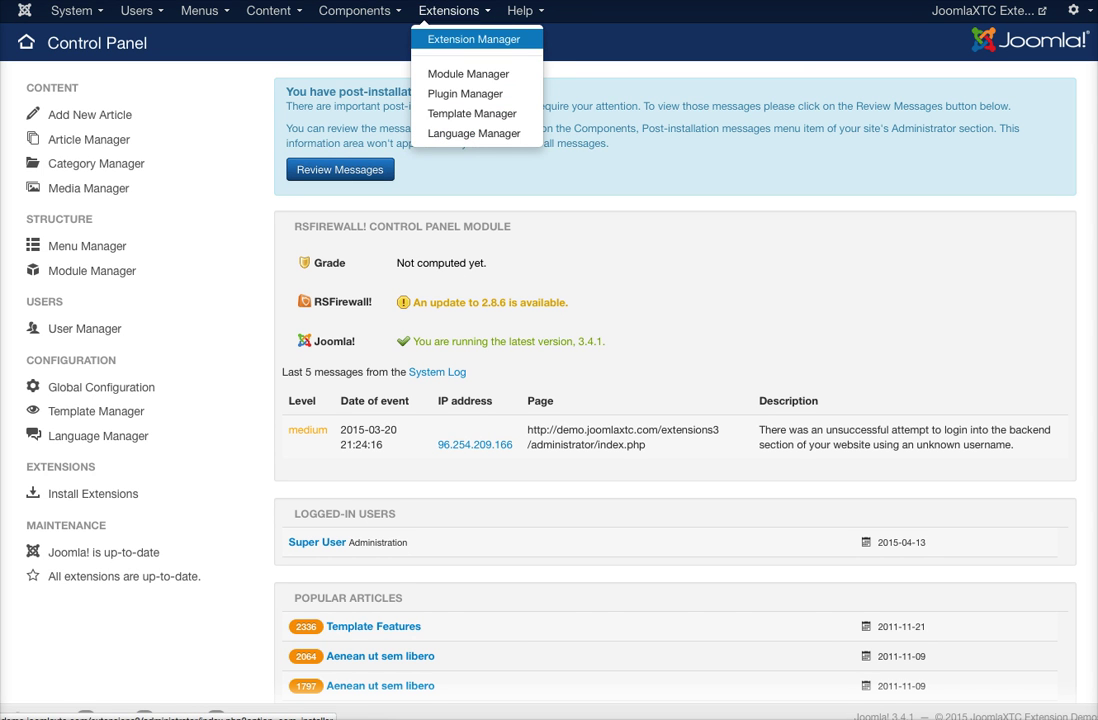
left_click(346, 38)
left_click(449, 10)
left_click(454, 72)
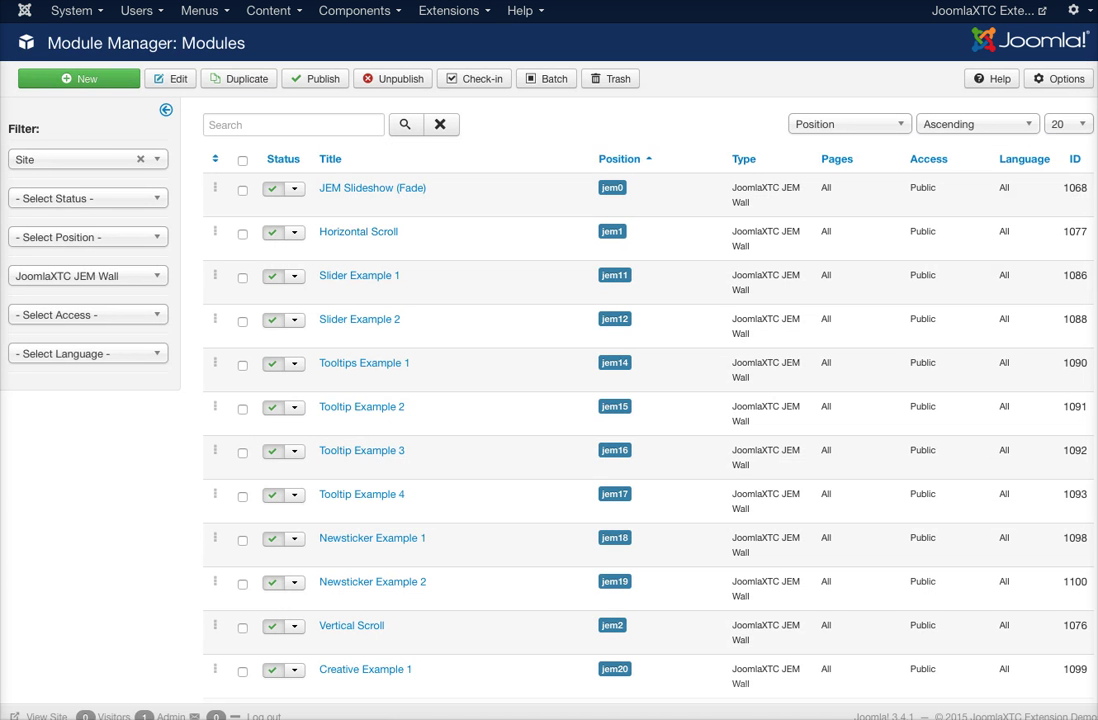
left_click(360, 187)
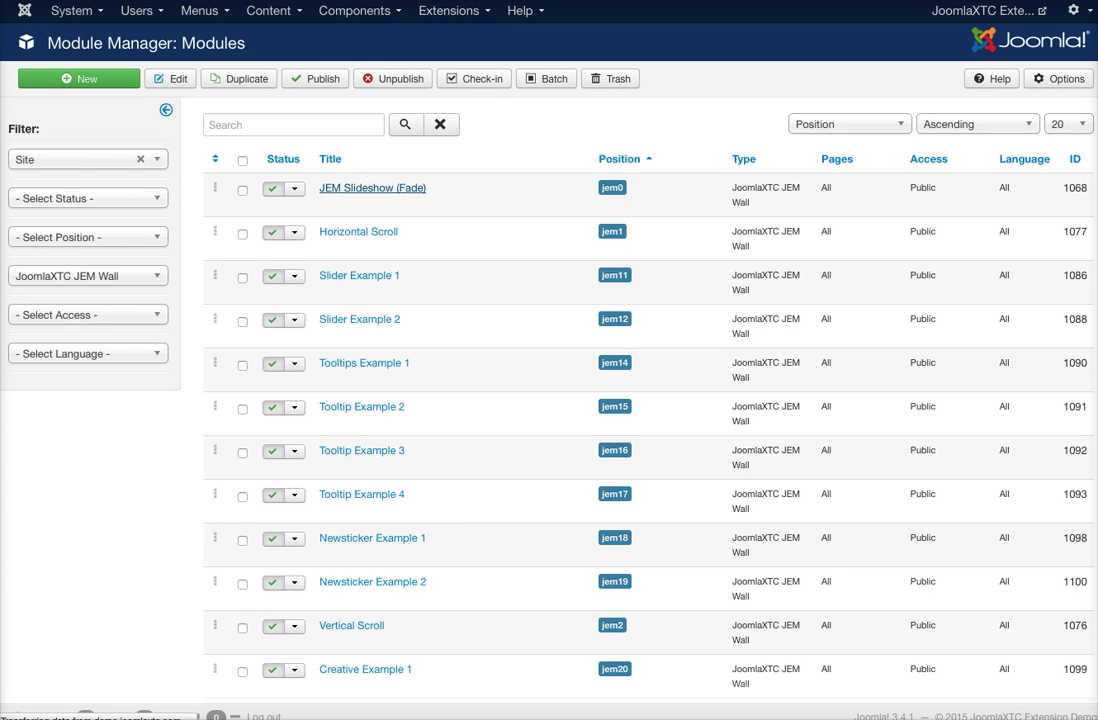
- Scroll down the JEM Slideshow (Fade) edit form toward the Display Parameters
scroll(549, 400, "down", 3)
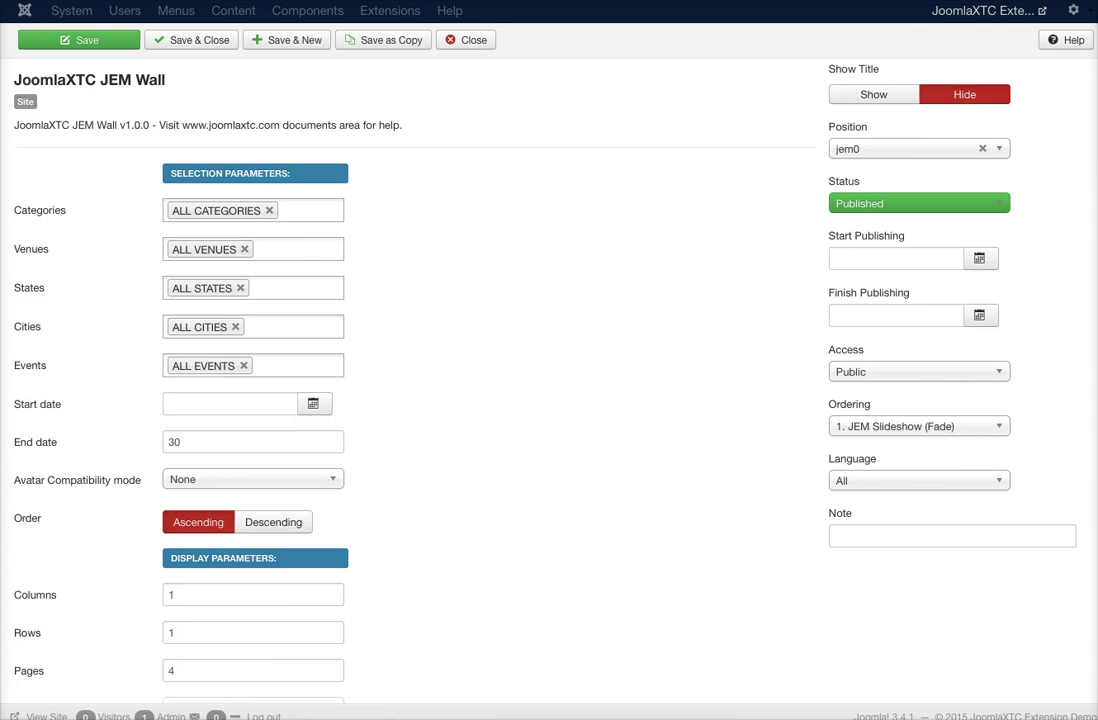
scroll(549, 380, "down", 5)
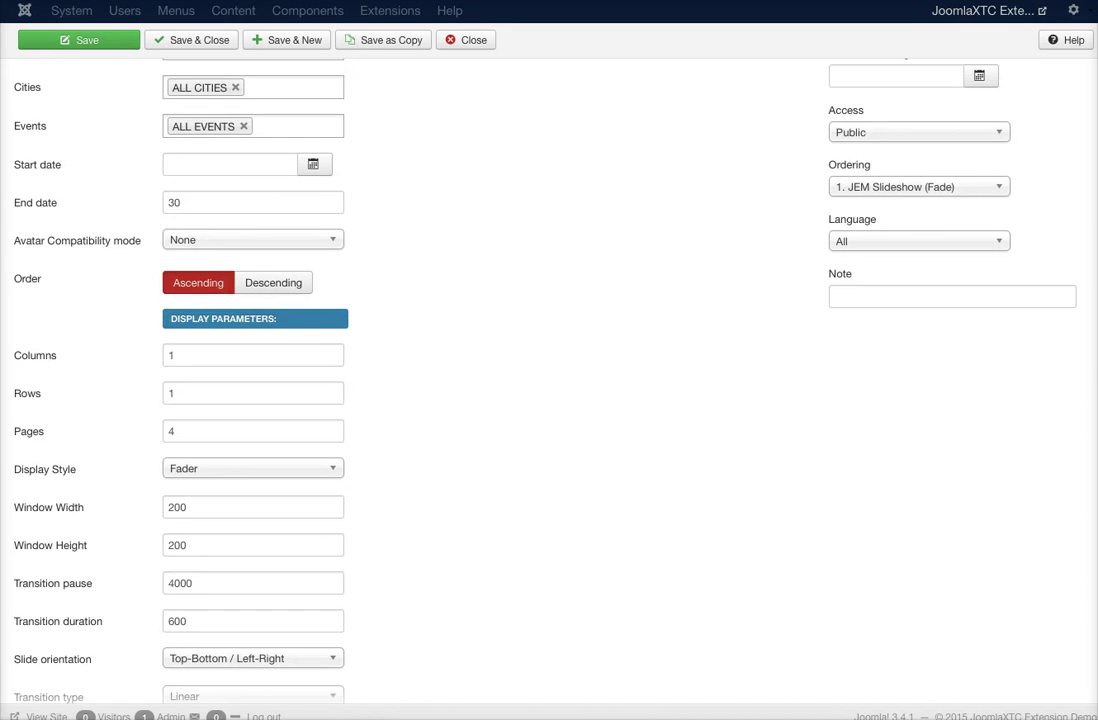
left_click(206, 240)
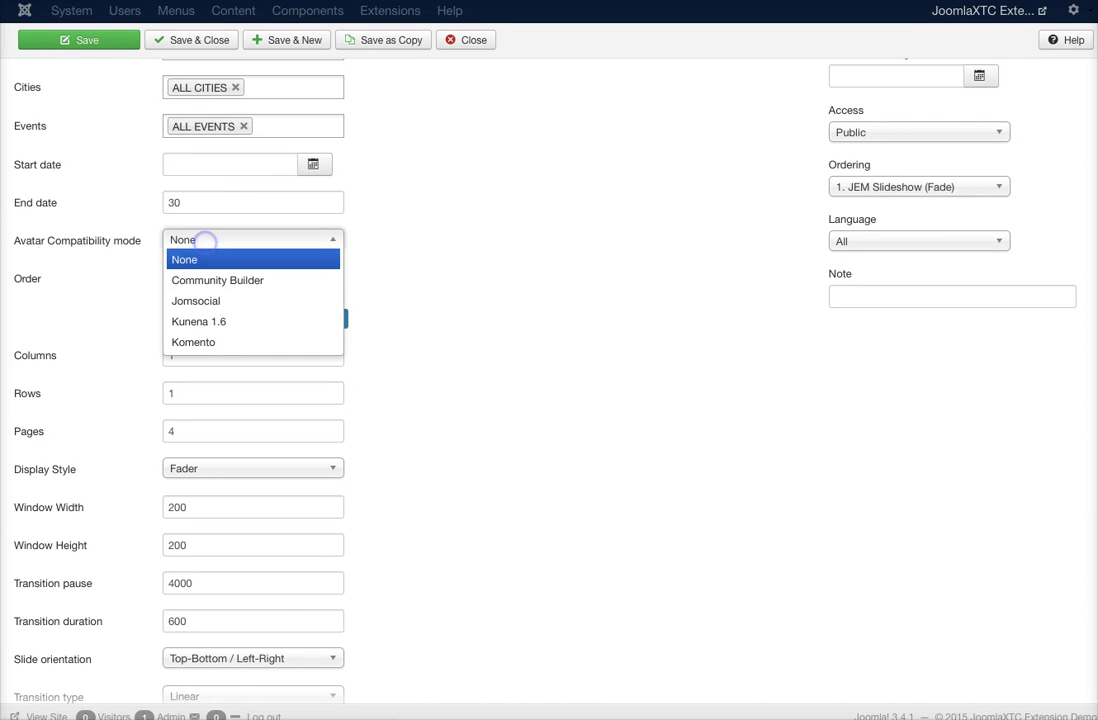
key("Down")
key("Down")
key("Up")
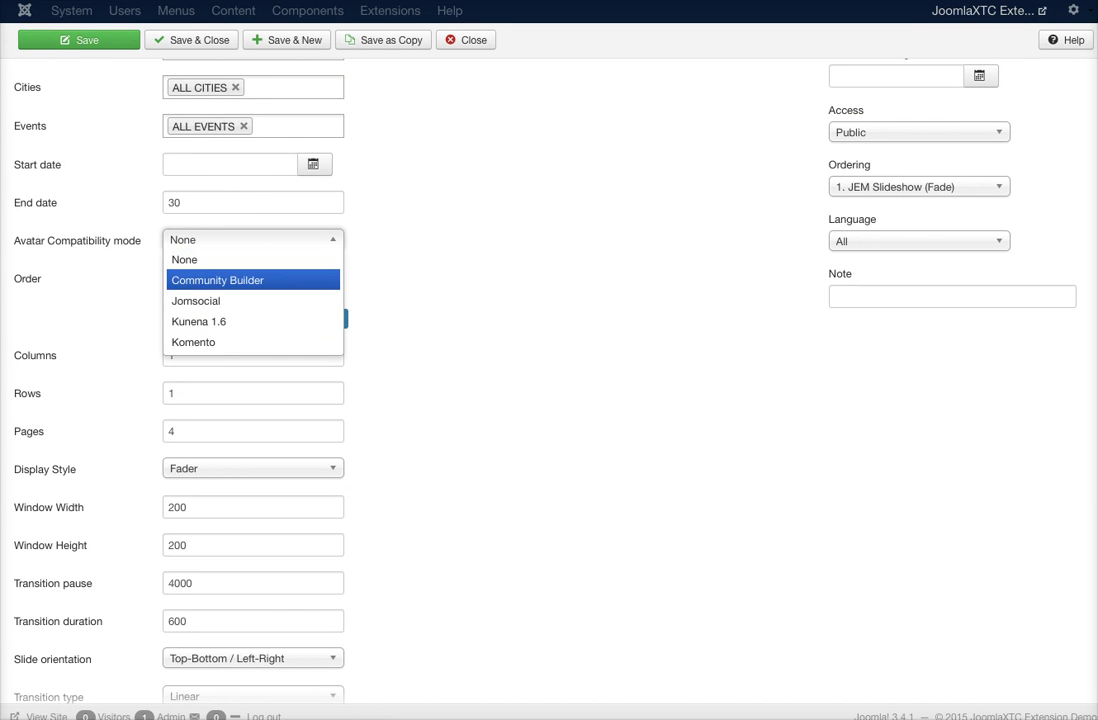
key("Down")
key("Down")
key("Down")
key("Up")
key("Up")
key("Up")
key("Up")
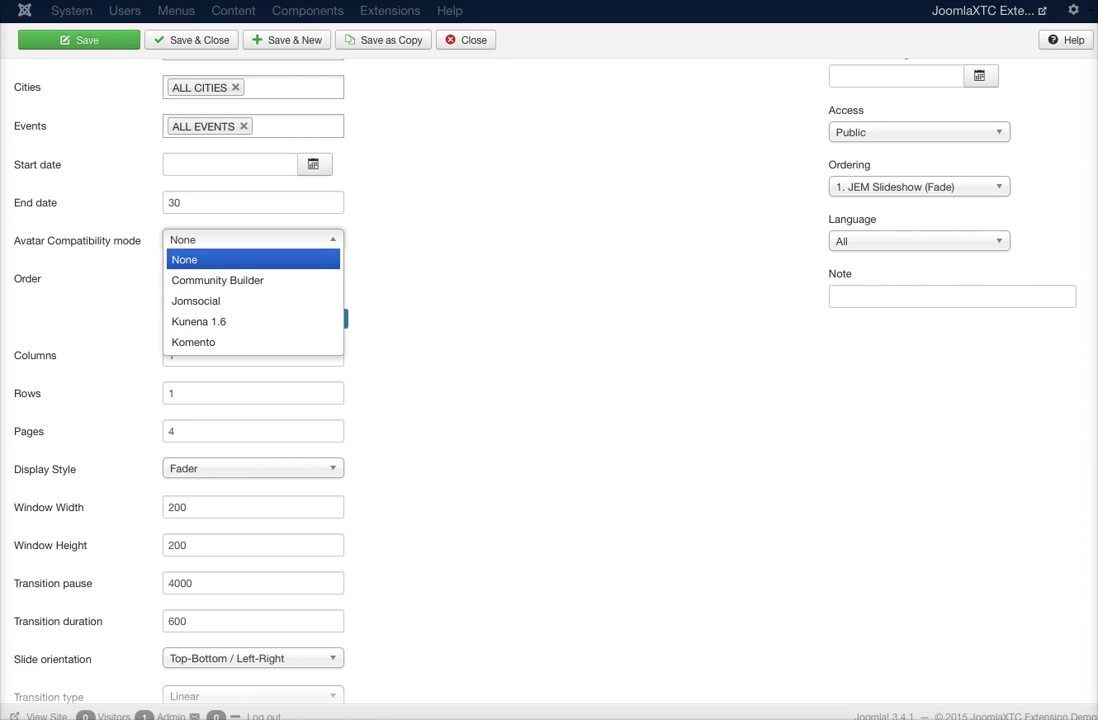
left_click(190, 258)
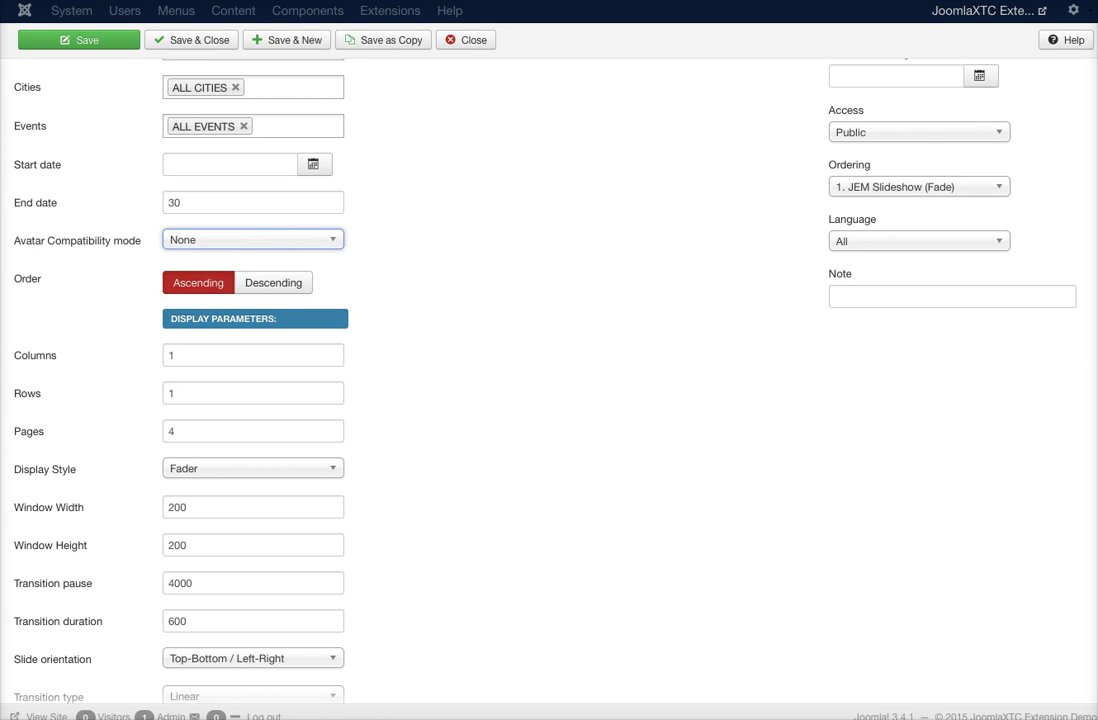
scroll(460, 380, "down", 3)
scroll(468, 380, "down", 1)
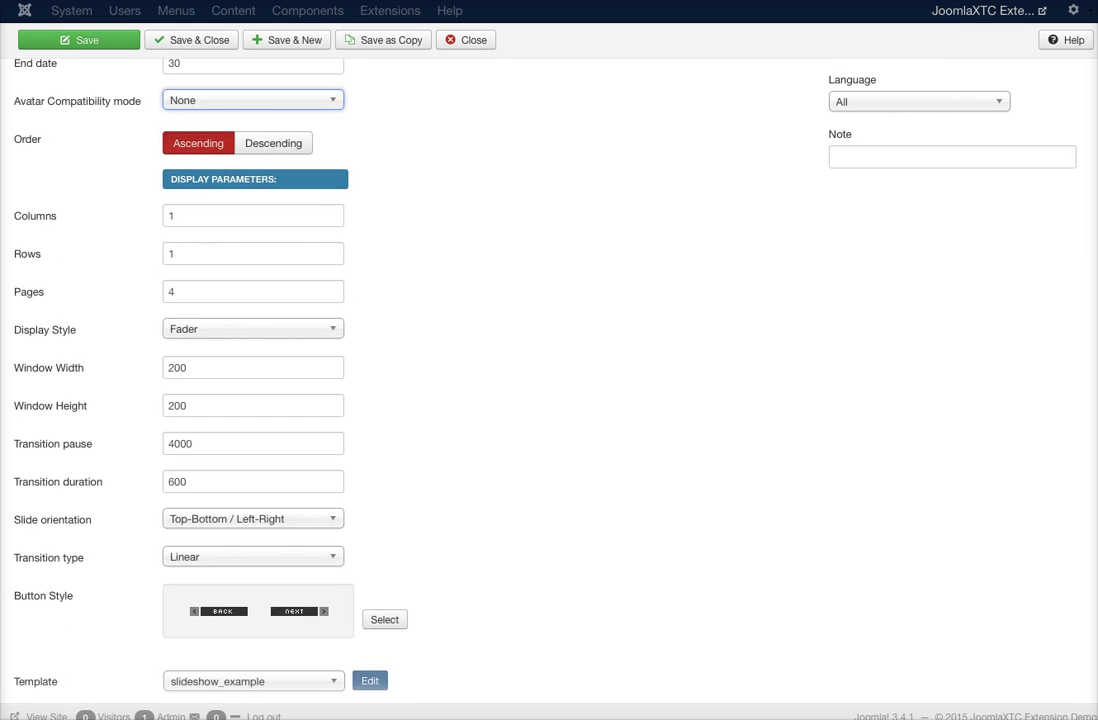
left_click(168, 215)
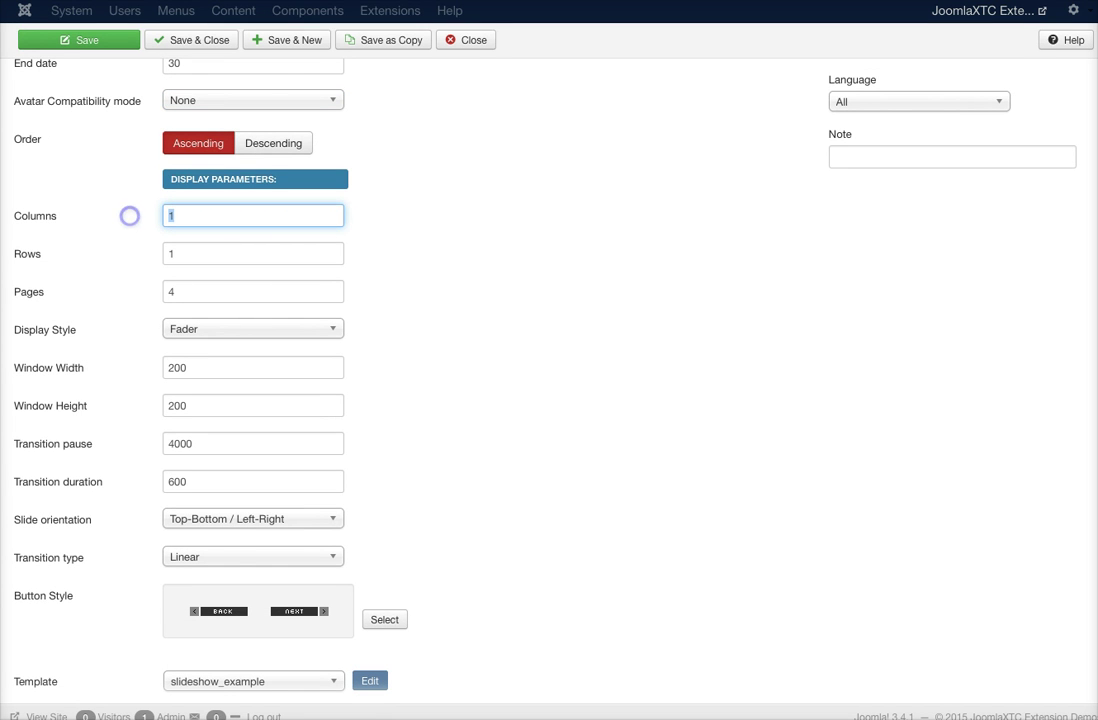
left_click(211, 252)
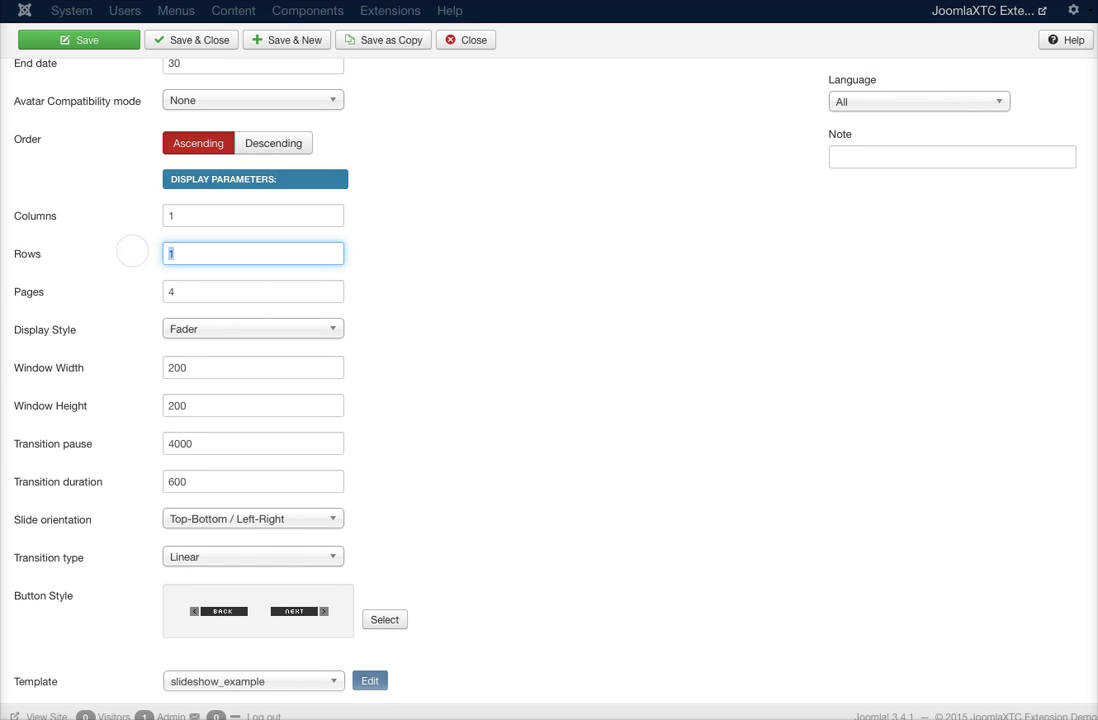
left_click(152, 290)
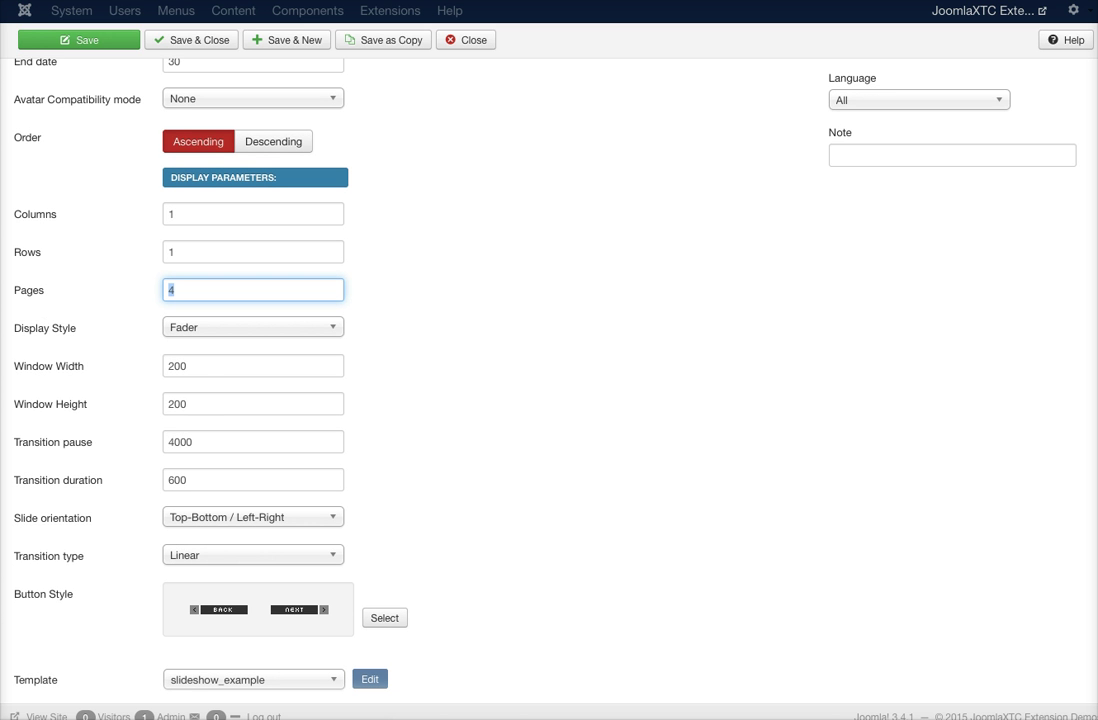
left_click(216, 327)
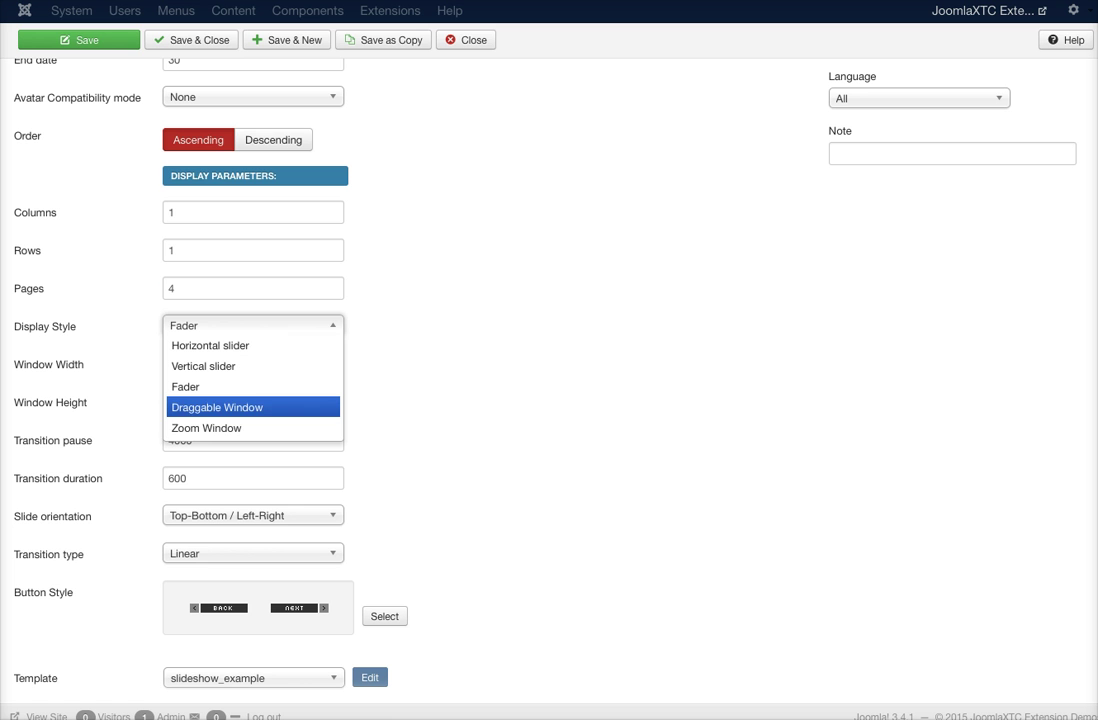
left_click(424, 368)
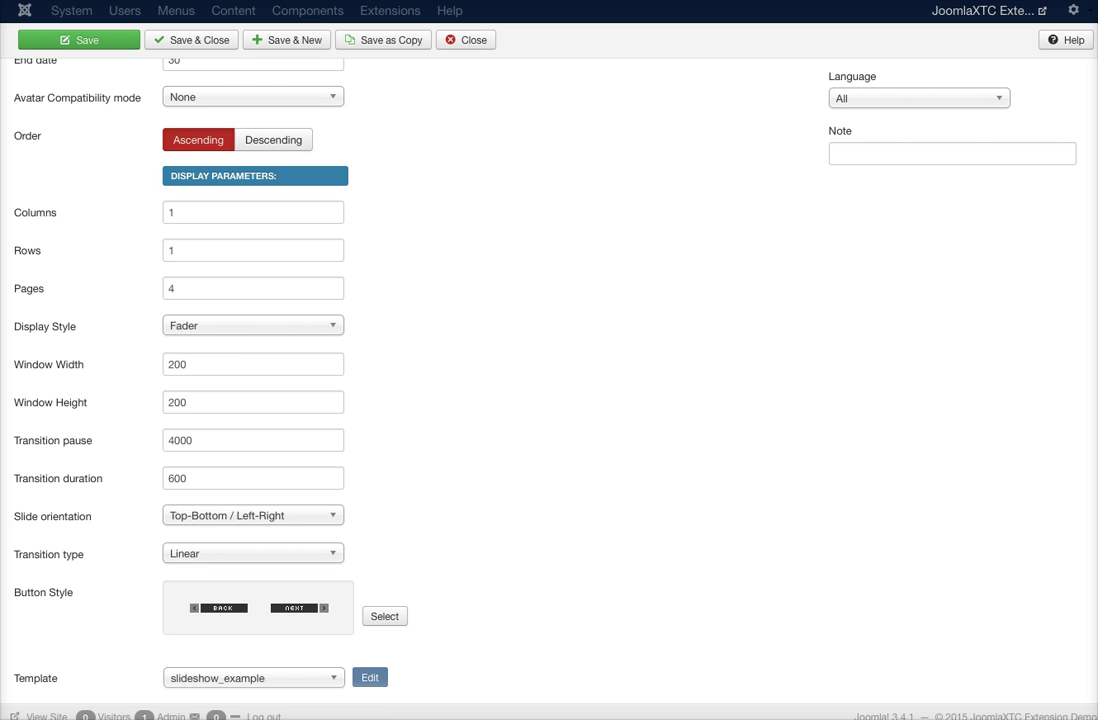
left_click(226, 326)
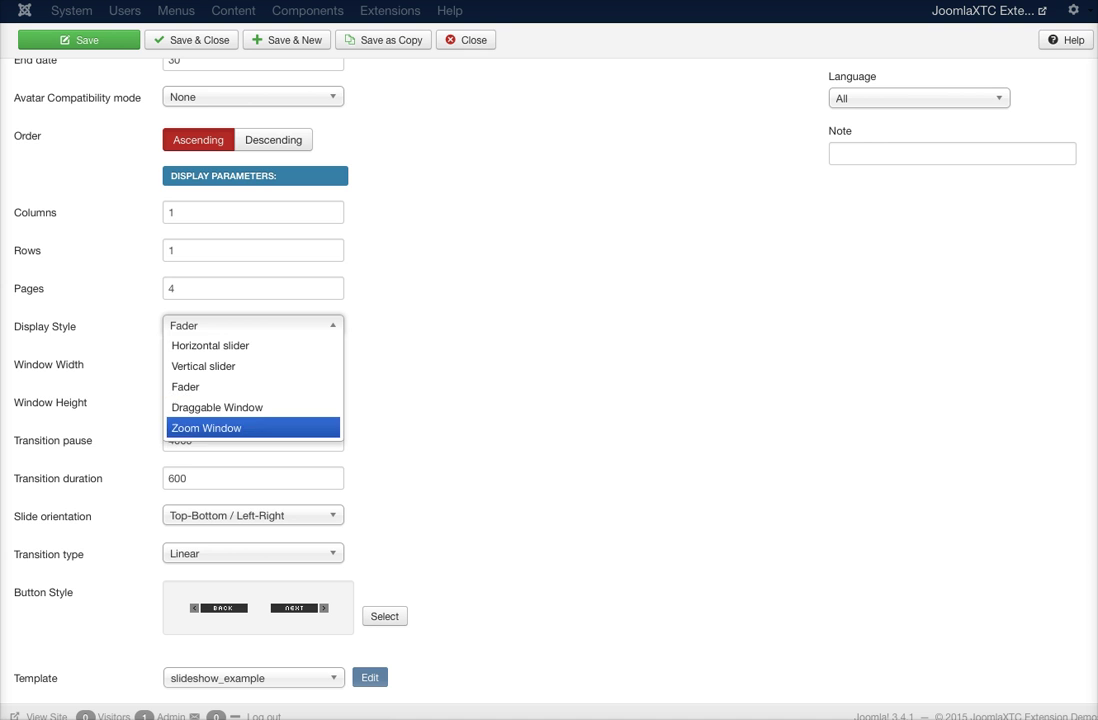
left_click(421, 336)
- Replace the Transition pause value 4000 with 5000
scroll(490, 390, "down", 5)
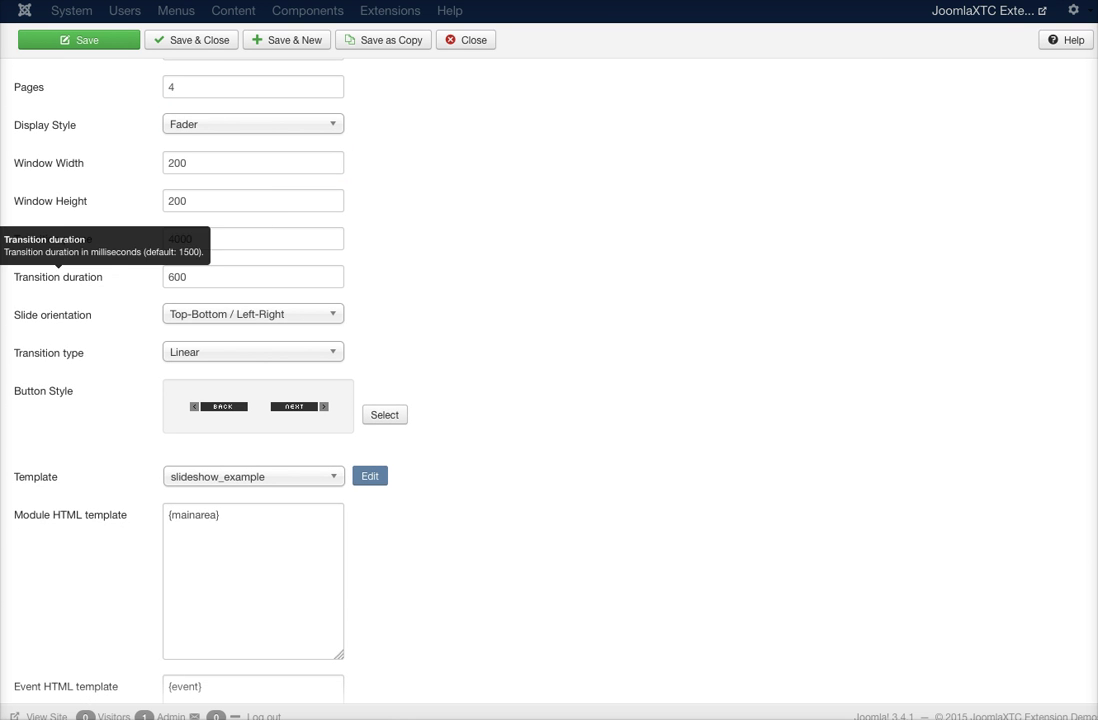
scroll(58, 277, "up", 3)
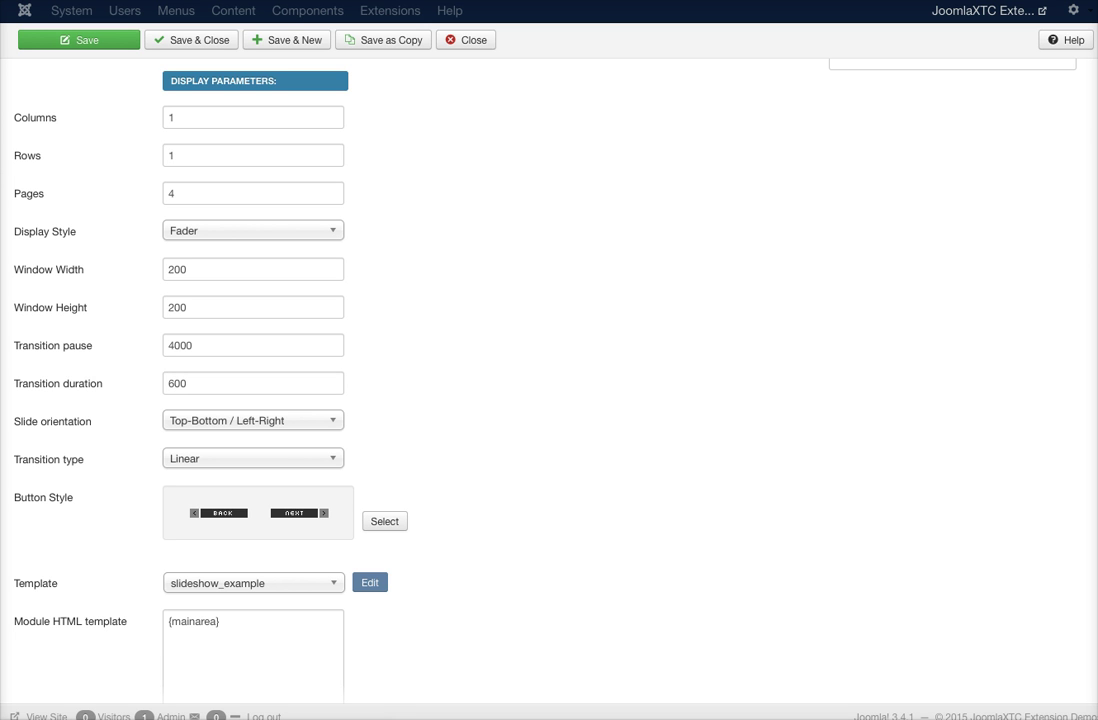
double_click(184, 345)
type("-1")
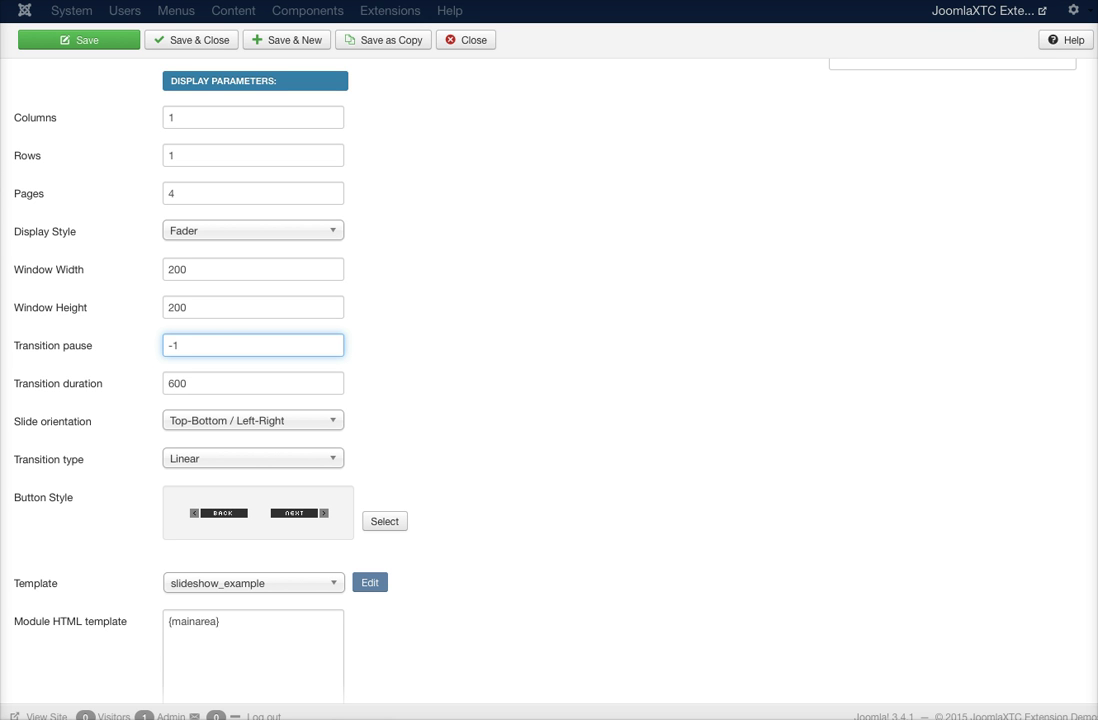
key("BackSpace")
key("BackSpace")
type("5000")
- Open the navigation button style gallery, then close it without changing the BACK/NEXT style
left_click(385, 521)
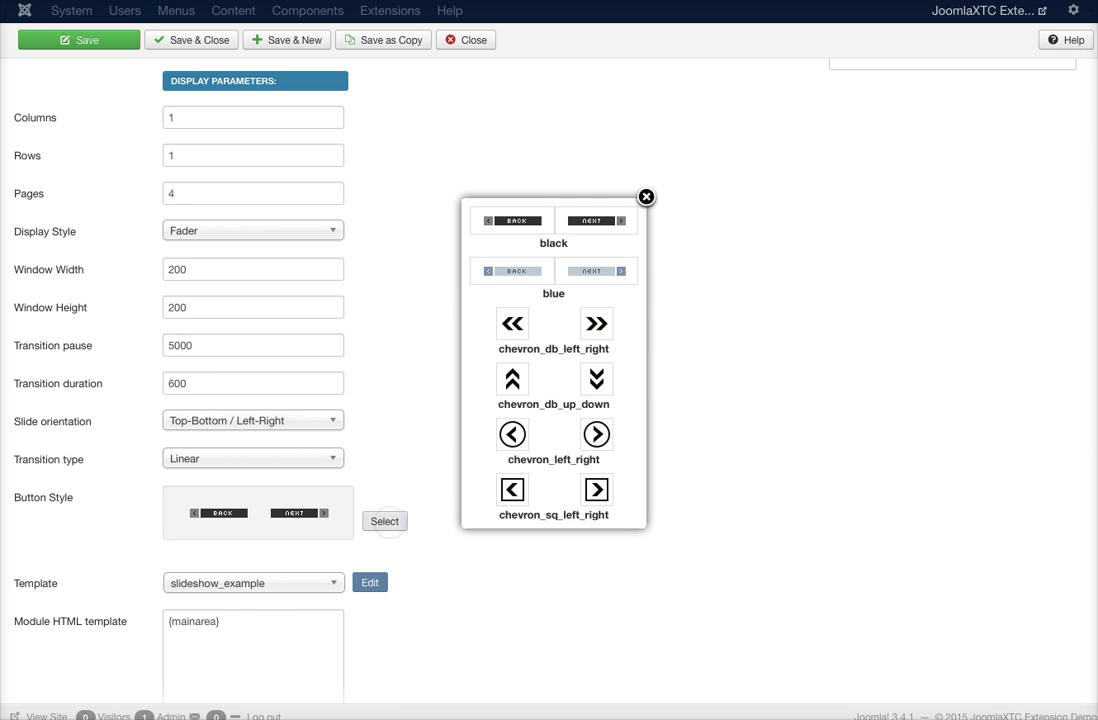
scroll(553, 360, "down", 5)
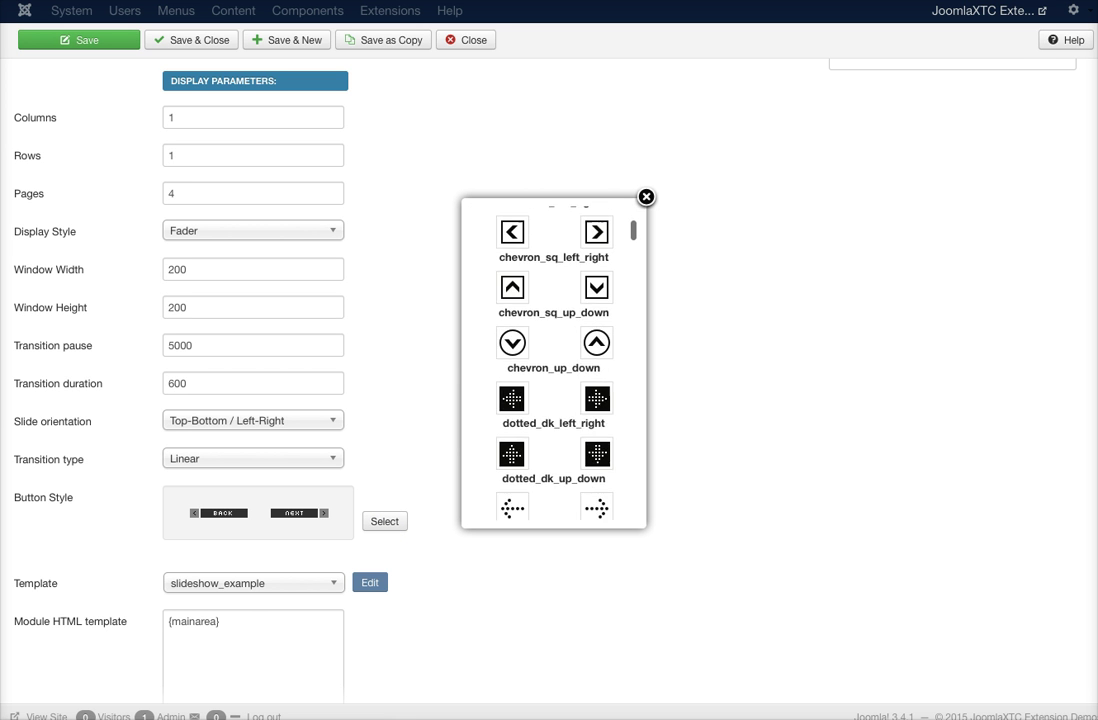
scroll(553, 360, "down", 10)
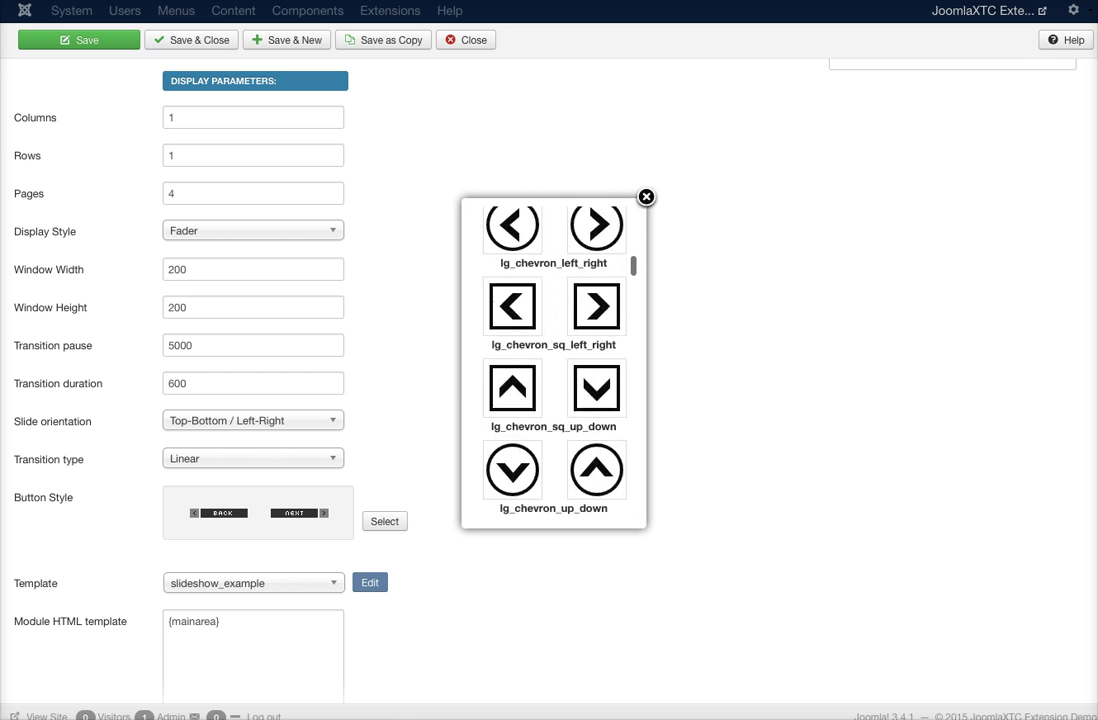
scroll(553, 360, "down", 10)
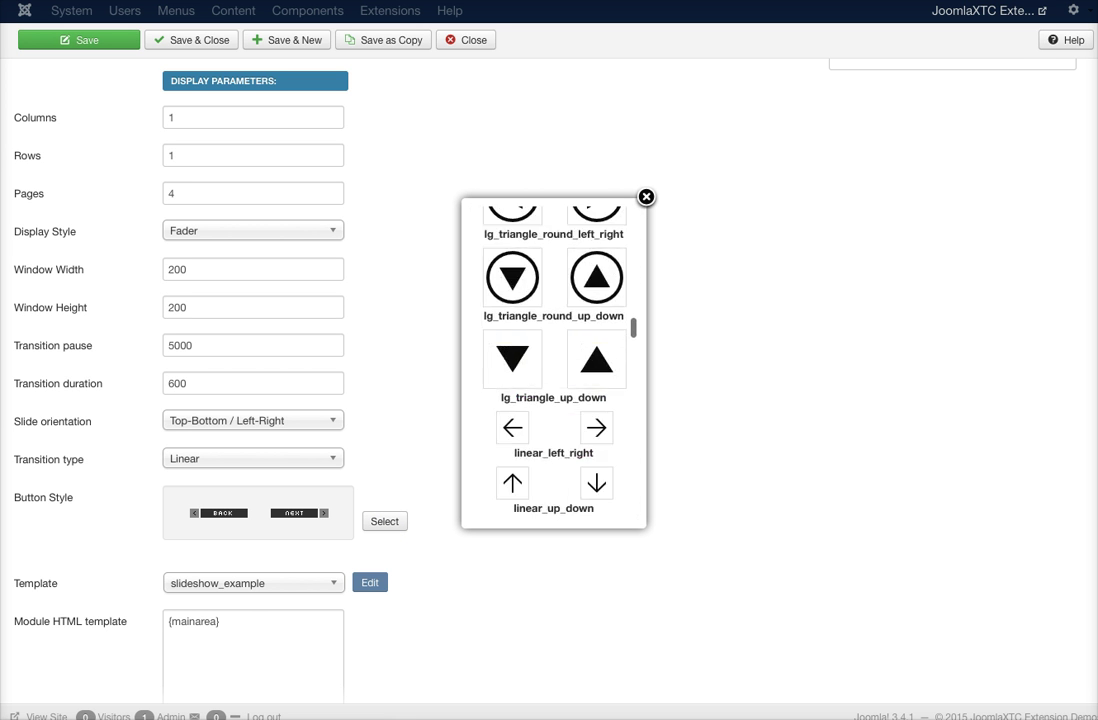
scroll(553, 360, "down", 10)
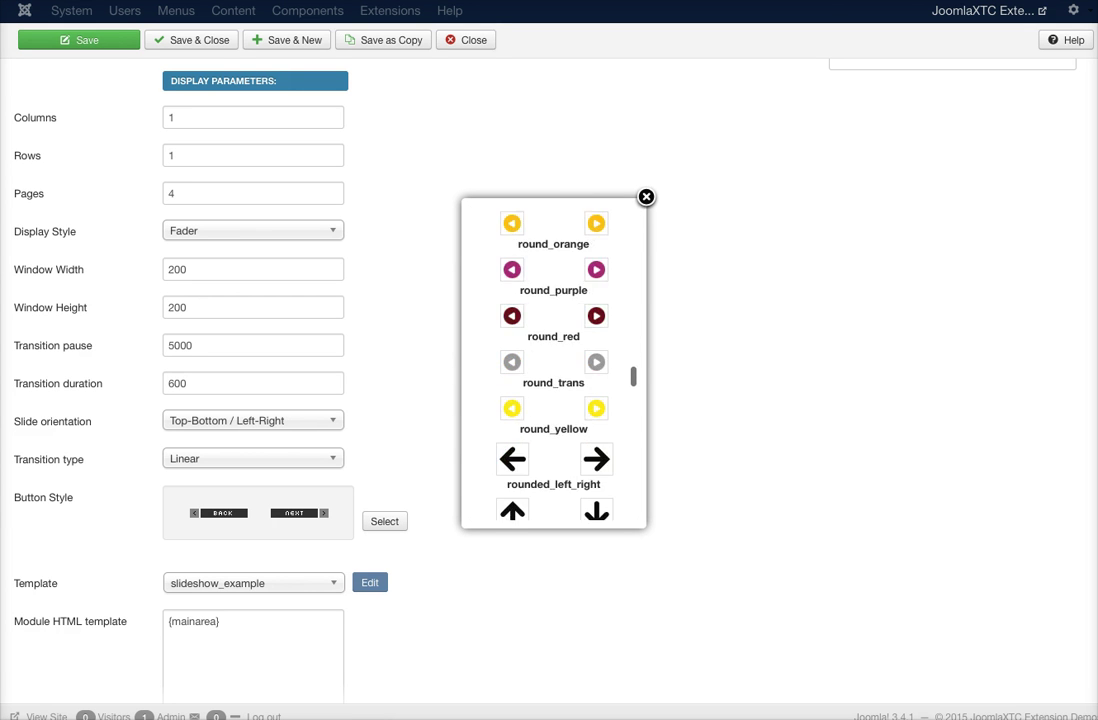
scroll(553, 360, "down", 10)
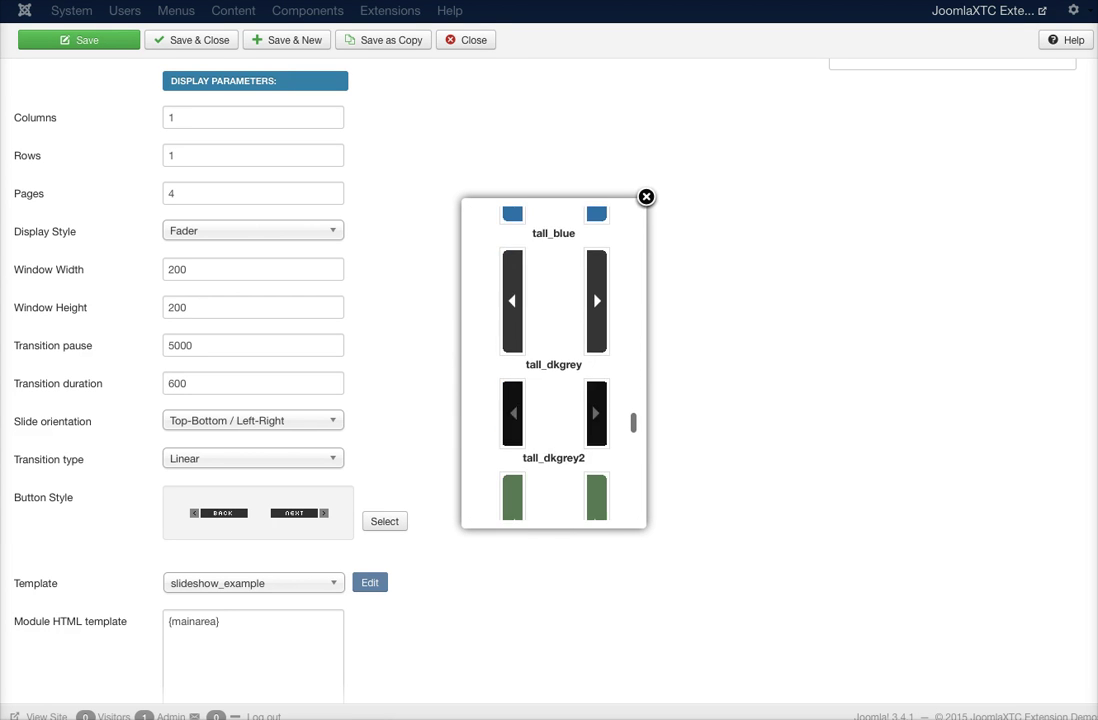
scroll(509, 260, "down", 2)
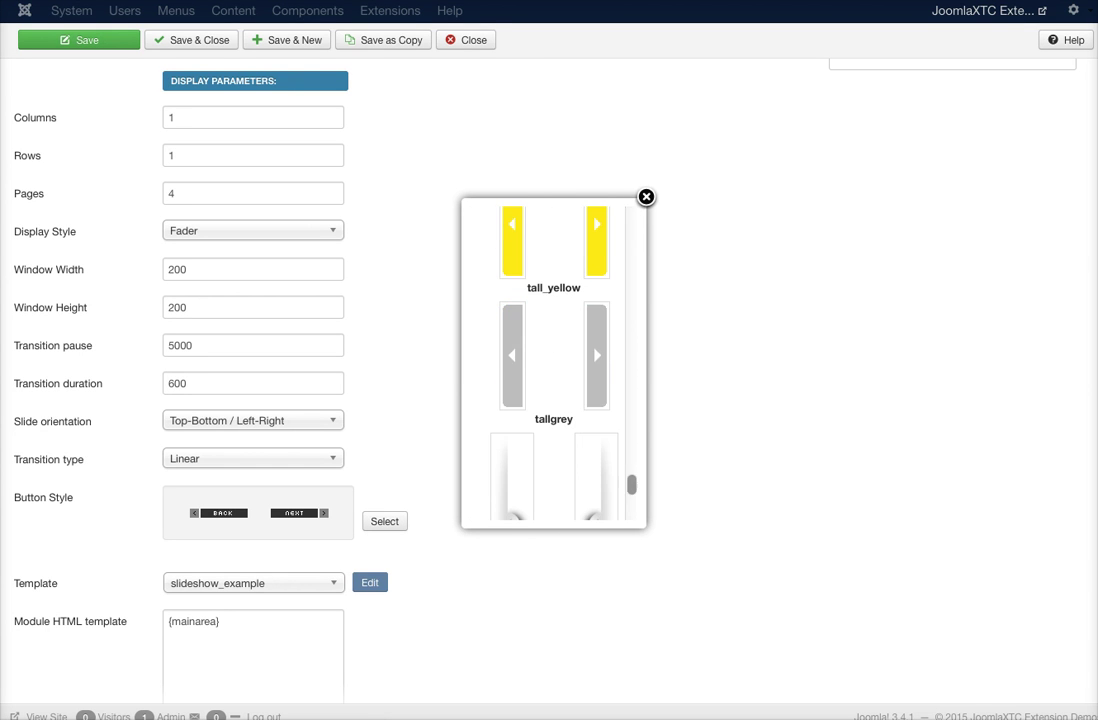
left_click(646, 196)
scroll(600, 400, "down", 3)
- Pick grid_example_1 from the module Template dropdown
scroll(600, 400, "down", 4)
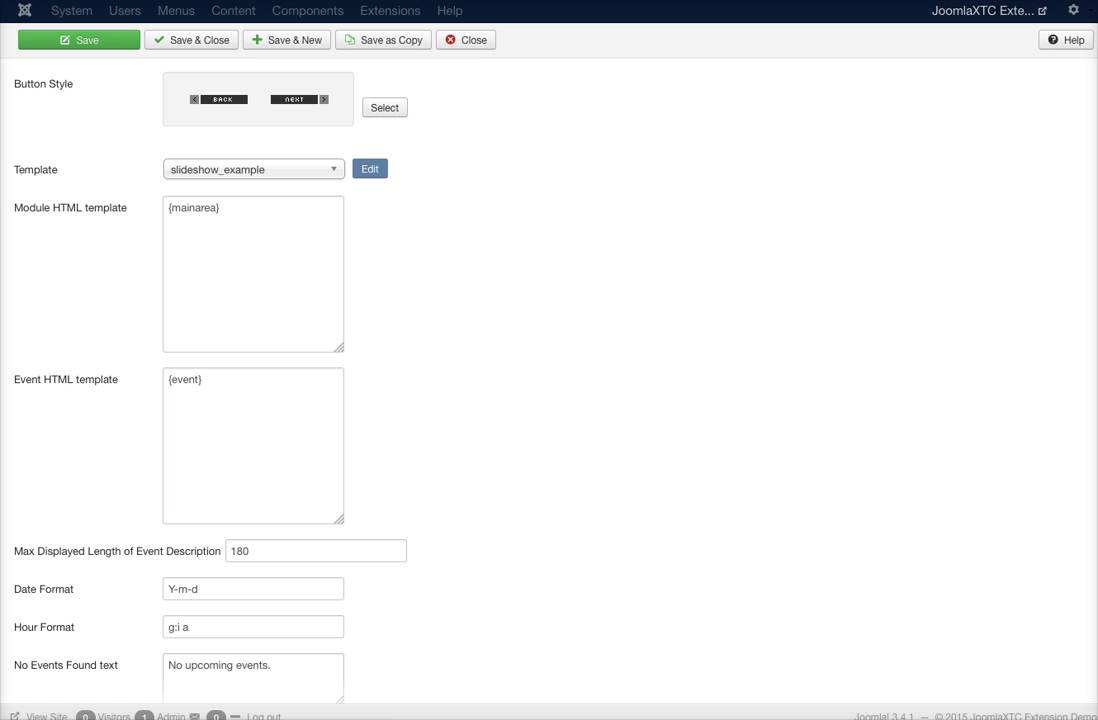
left_click(250, 169)
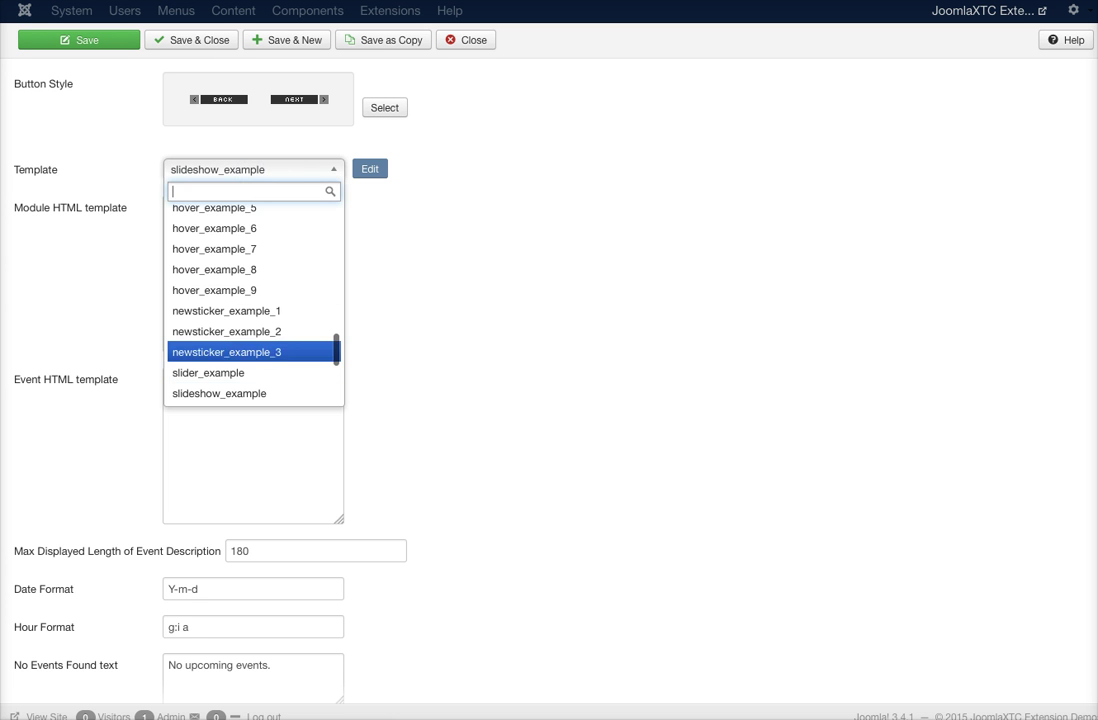
left_click_drag(335, 346, 314, 264)
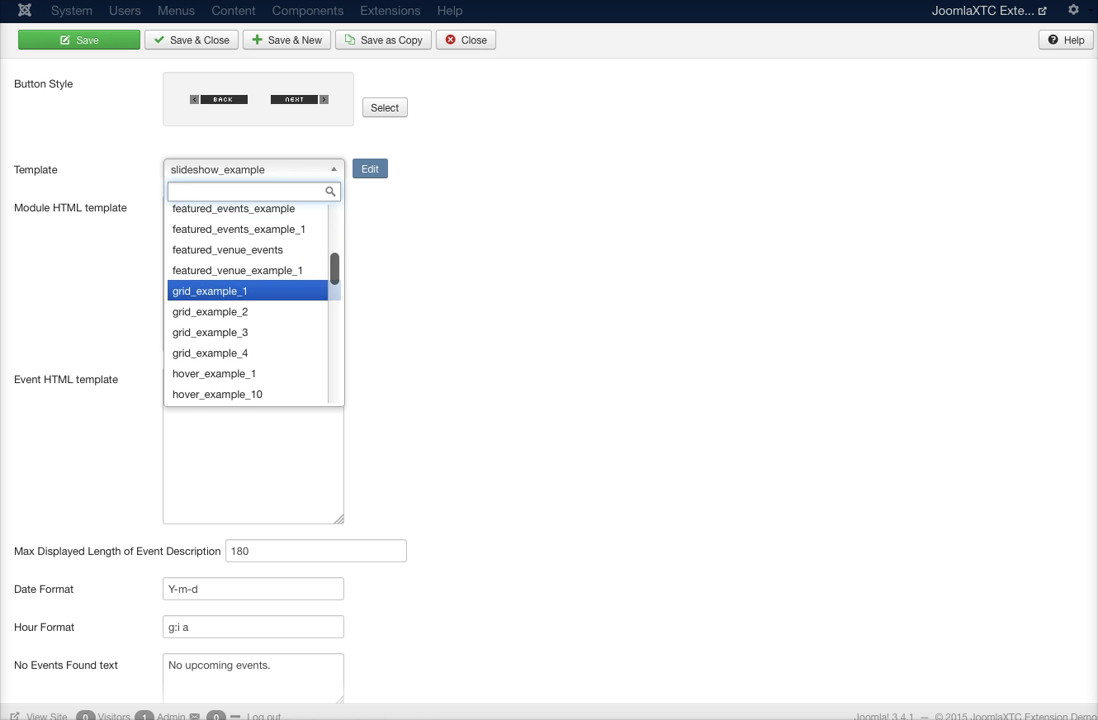
left_click(243, 291)
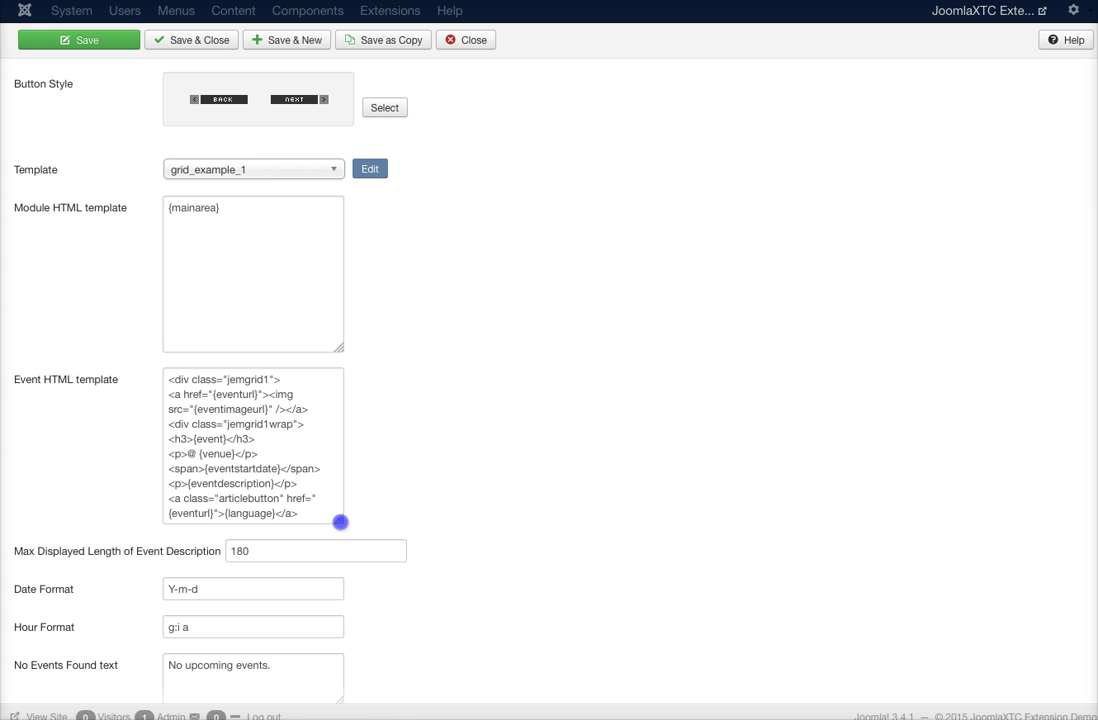
- Enlarge the Event HTML template box and highlight each placeholder from {eventurl} to {language}
left_click_drag(340, 519, 686, 640)
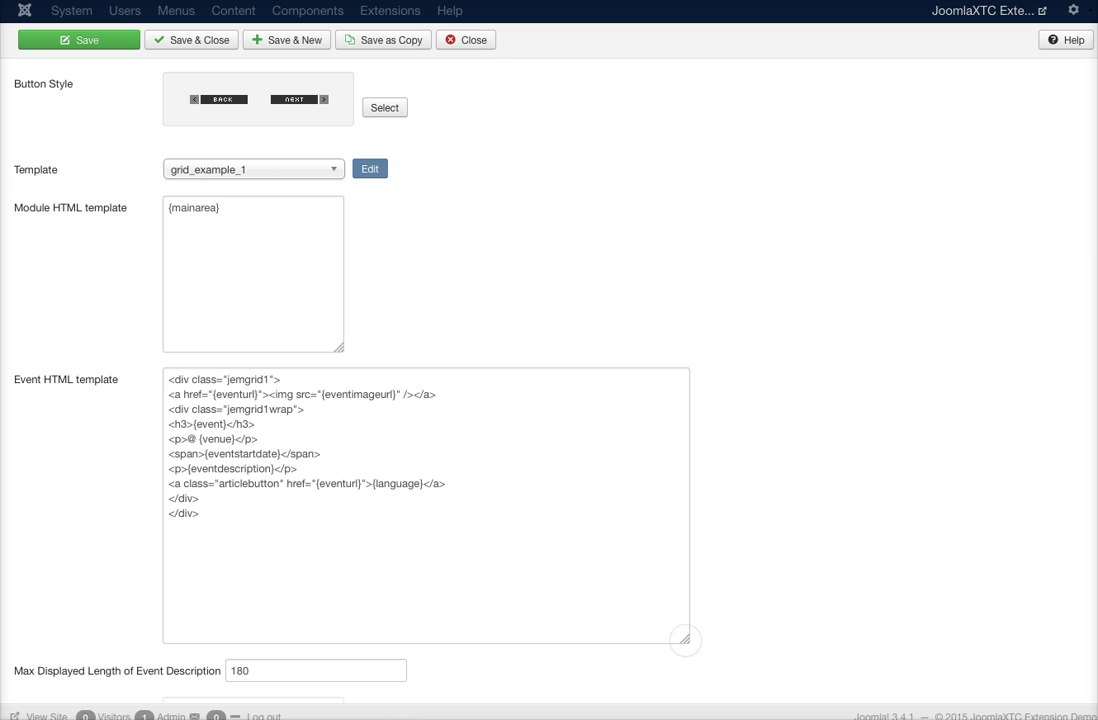
triple_click(220, 380)
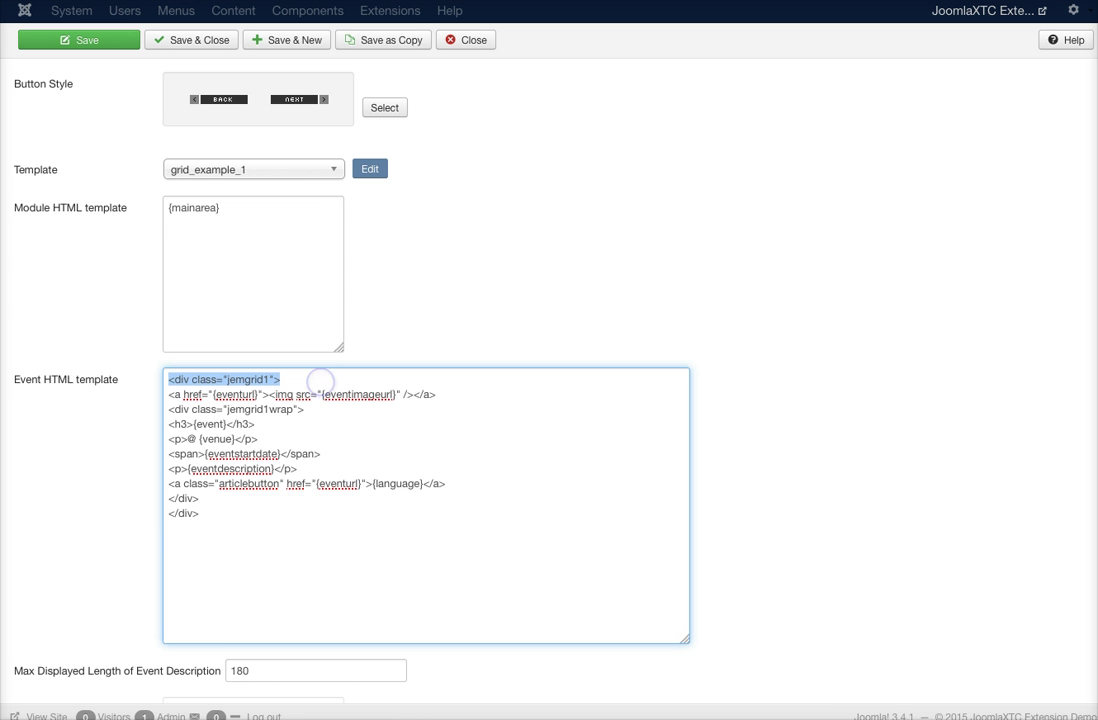
double_click(250, 395)
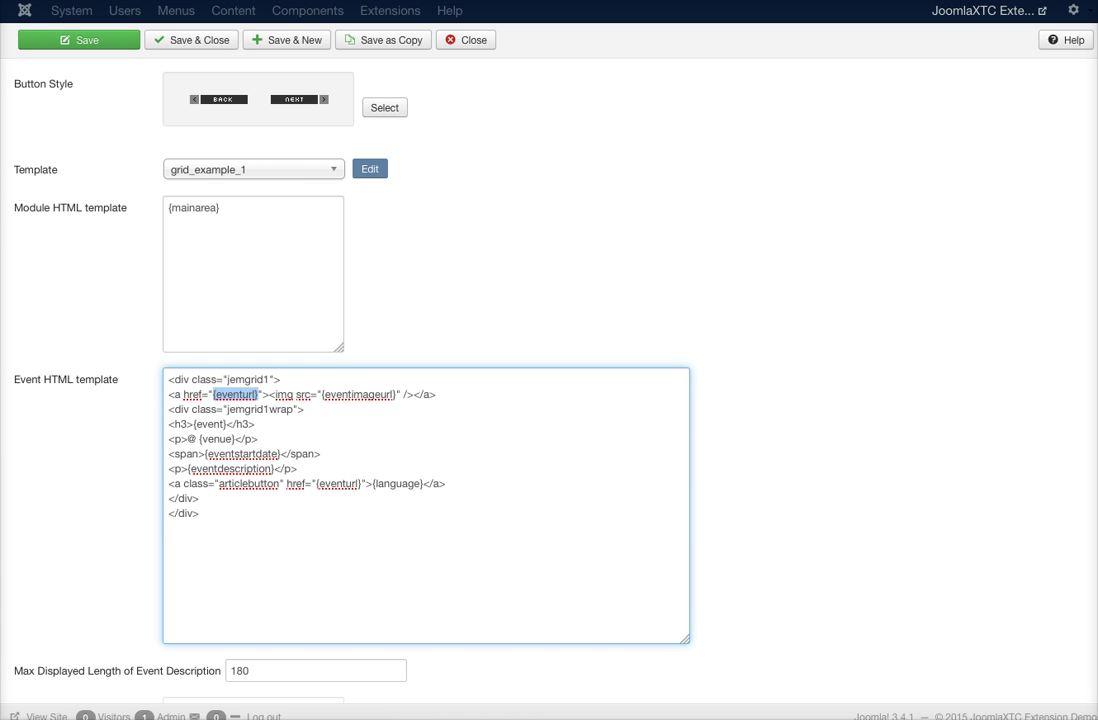
left_click_drag(321, 395, 397, 395)
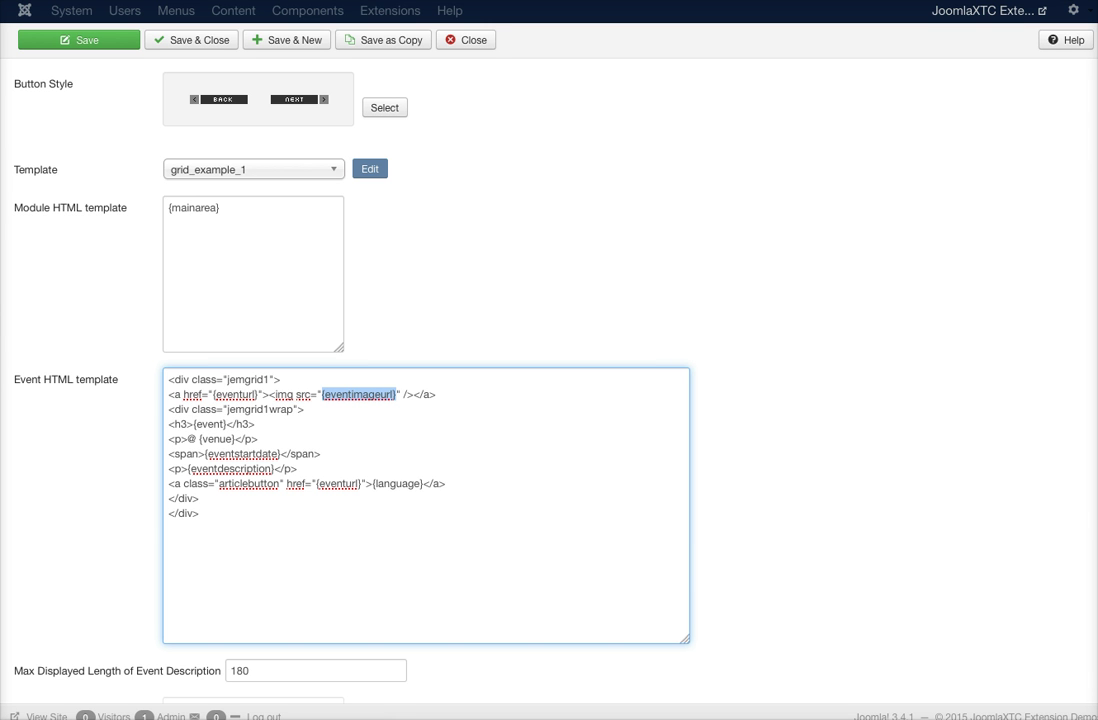
double_click(210, 424)
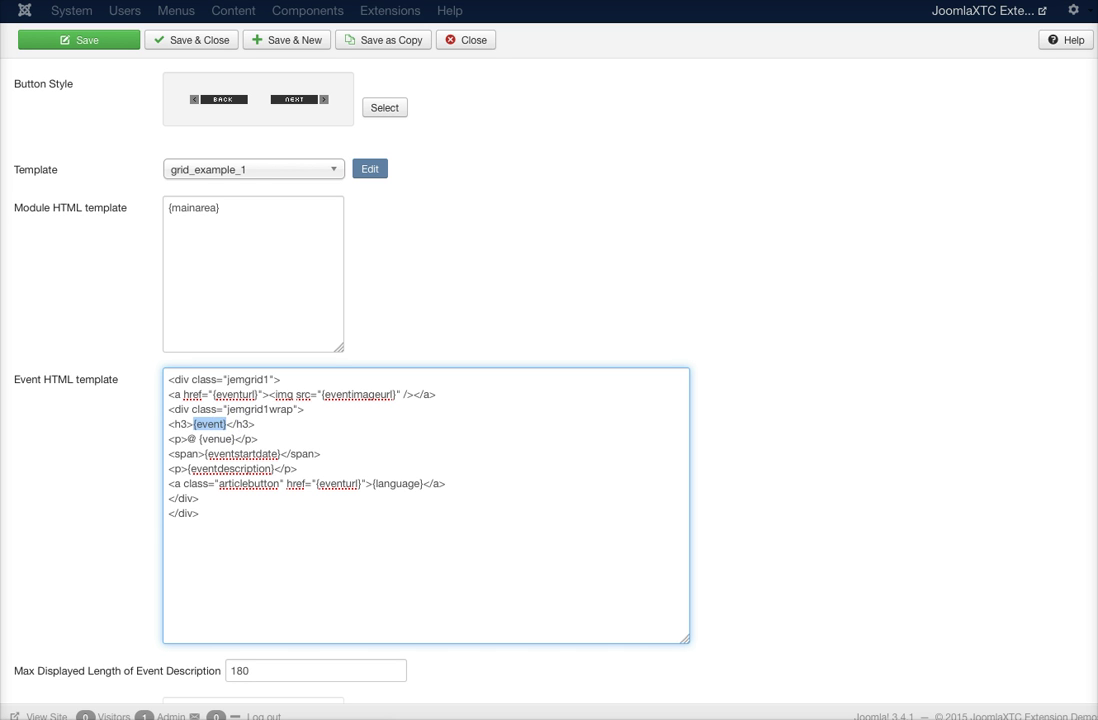
double_click(217, 439)
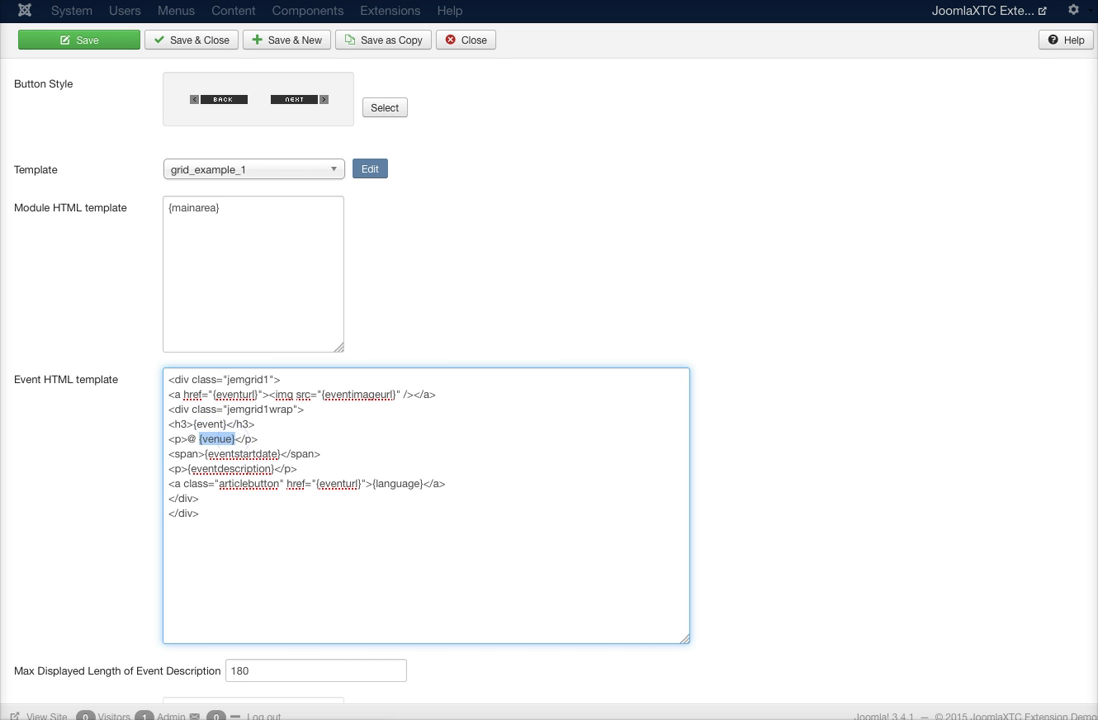
left_click_drag(206, 454, 287, 454)
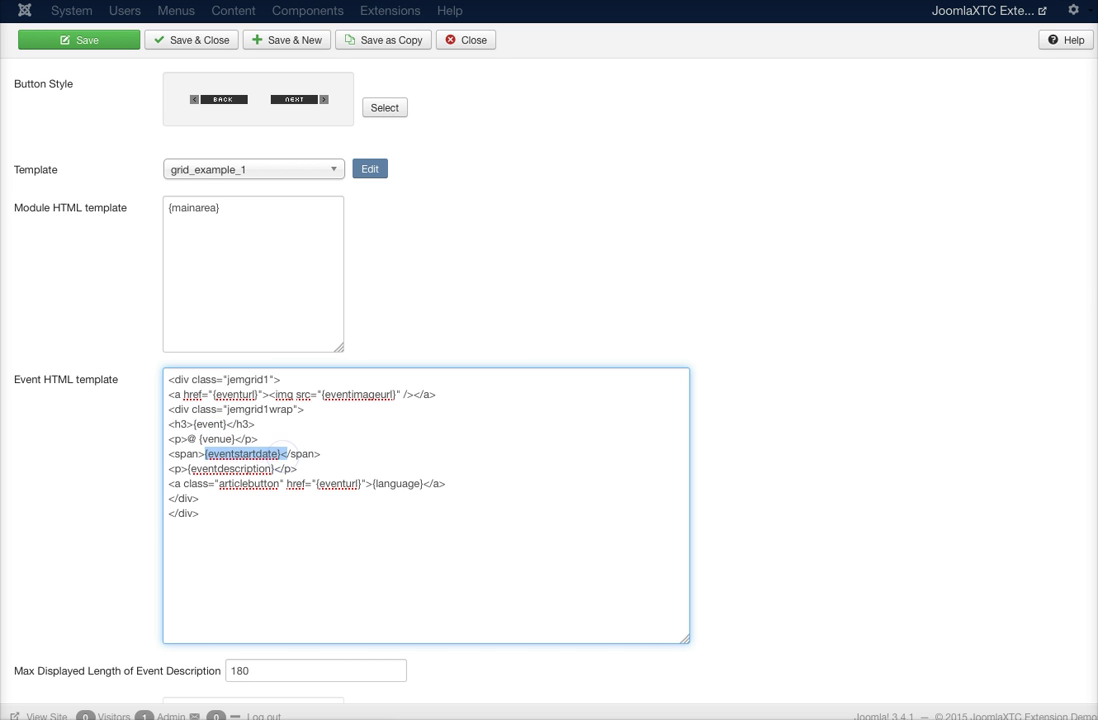
left_click_drag(188, 468, 273, 468)
left_click_drag(373, 483, 423, 483)
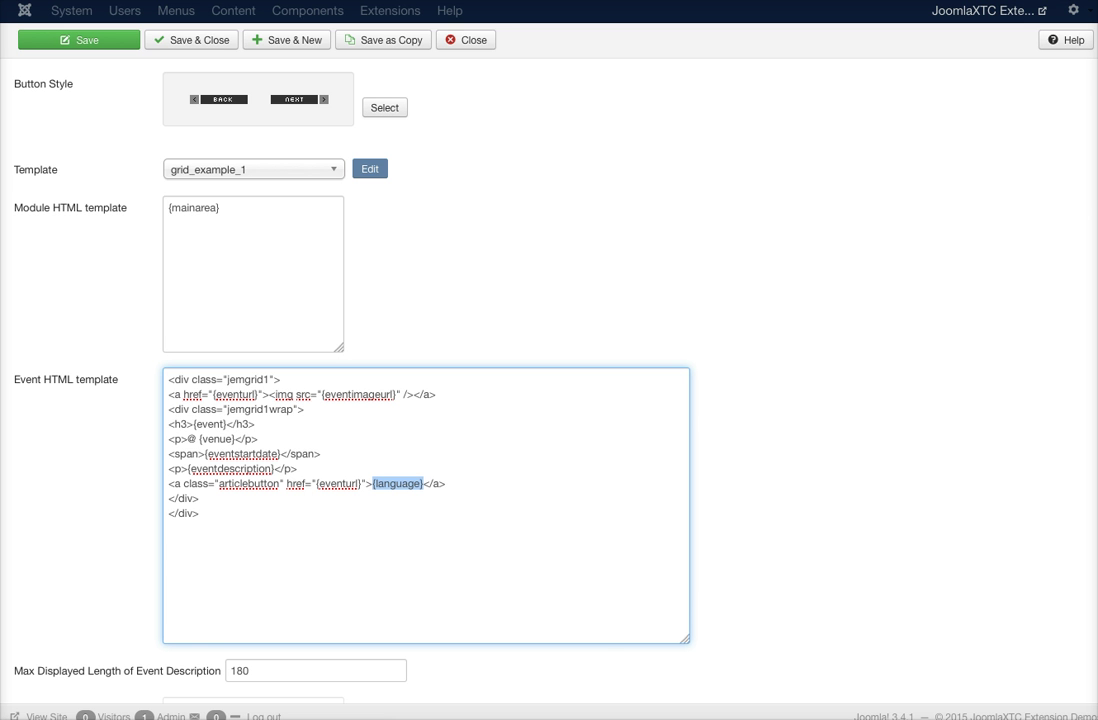
scroll(468, 380, "up", 10)
scroll(335, 163, "up", 3)
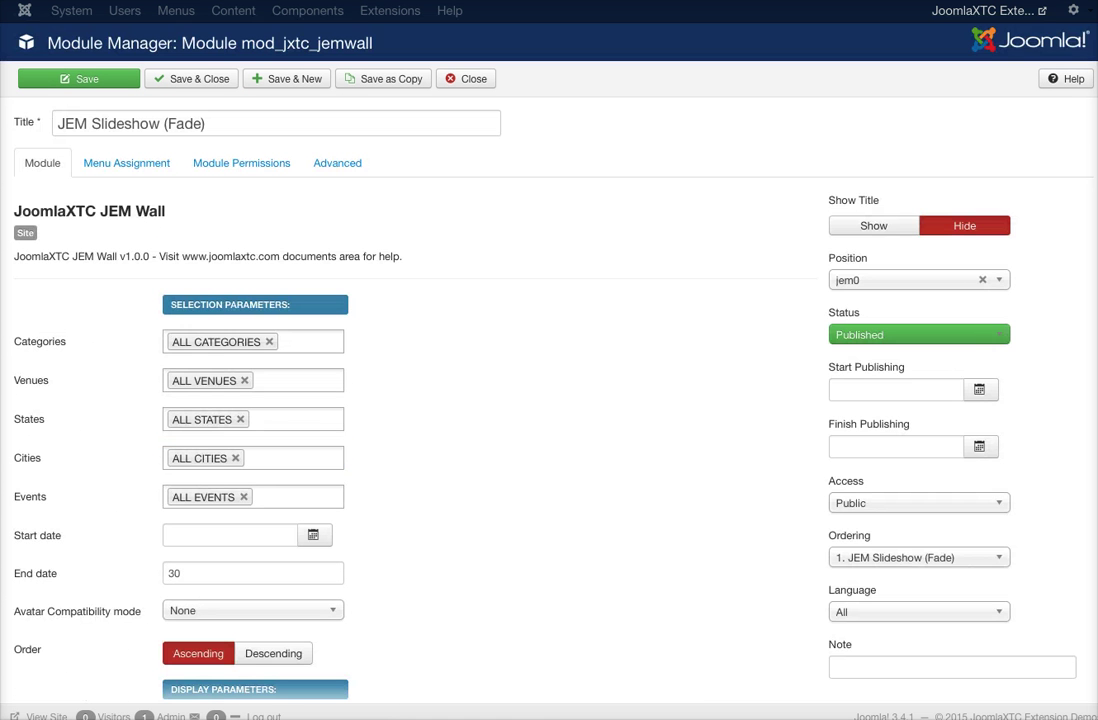
left_click(337, 163)
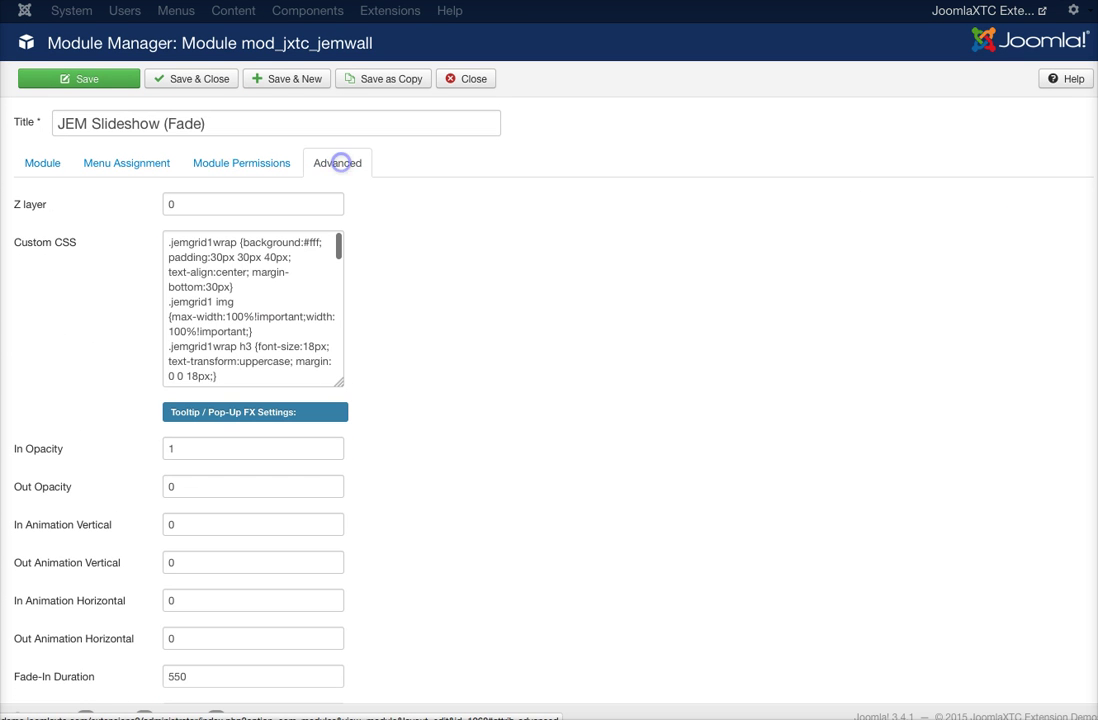
left_click_drag(339, 382, 757, 670)
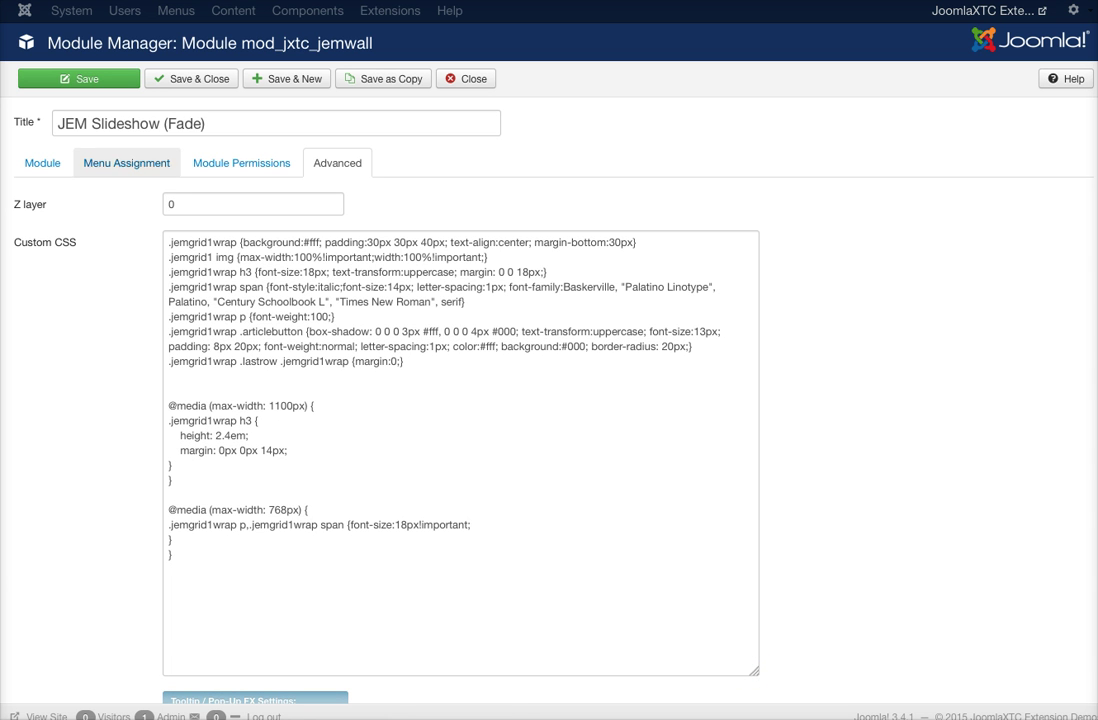
left_click(45, 163)
- Choose None in the Template dropdown, keeping the loaded grid markup
scroll(50, 160, "down", 5)
scroll(300, 380, "down", 8)
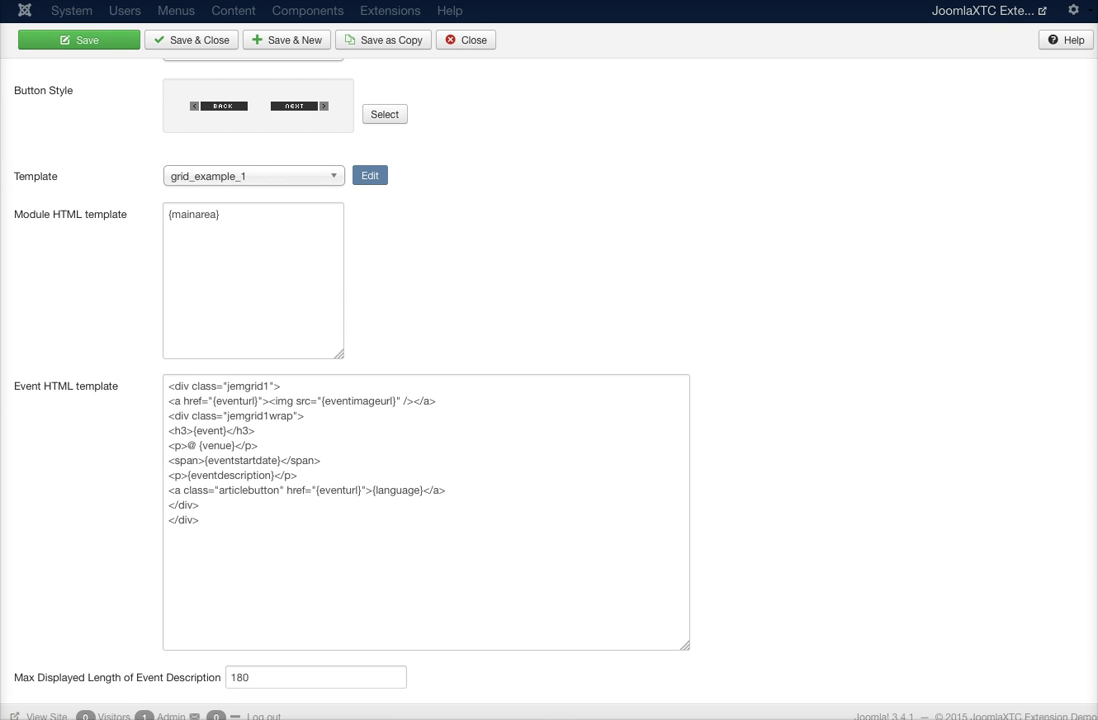
left_click(277, 176)
scroll(255, 320, "up", 5)
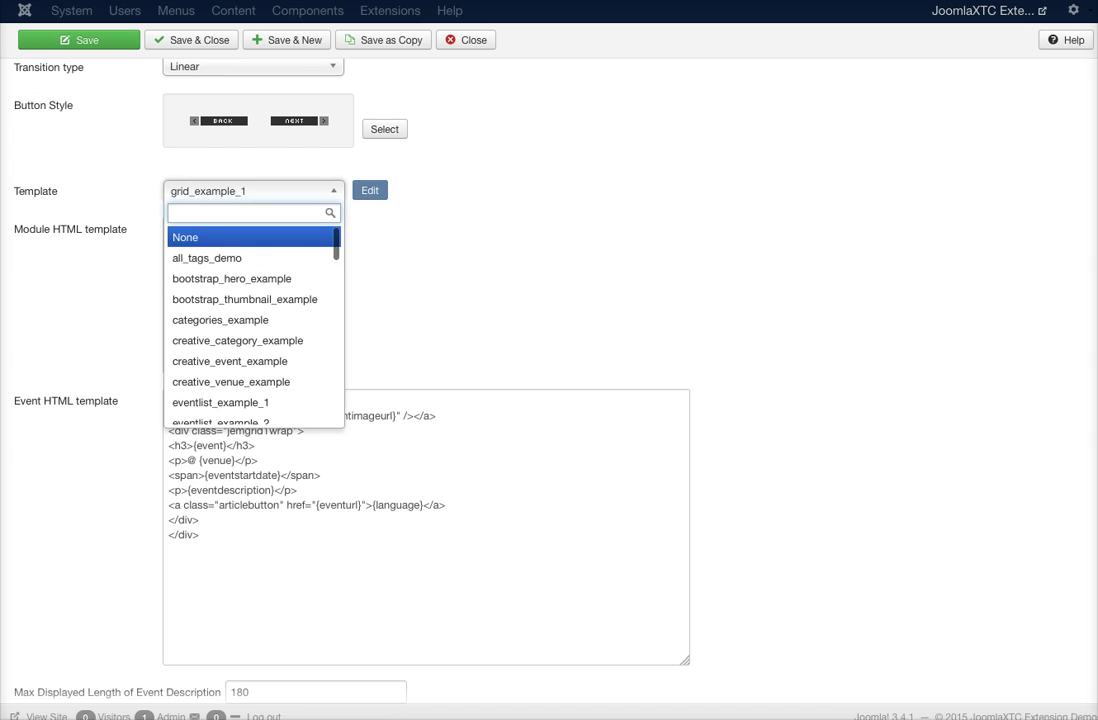
left_click(203, 237)
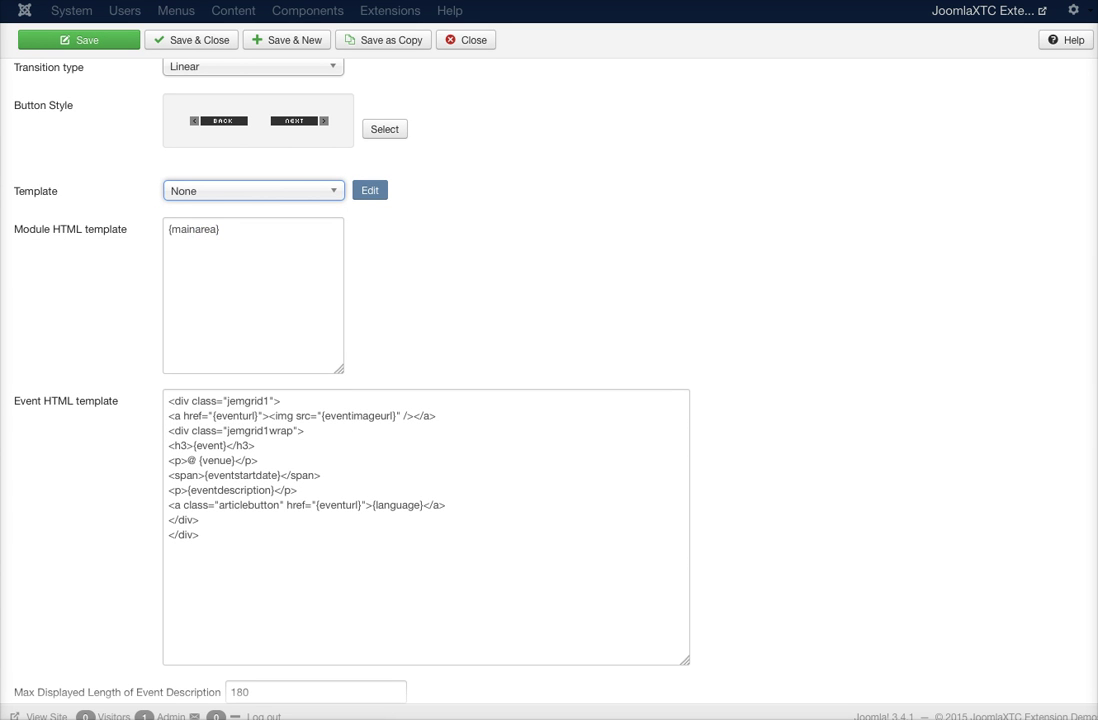
left_click(255, 190)
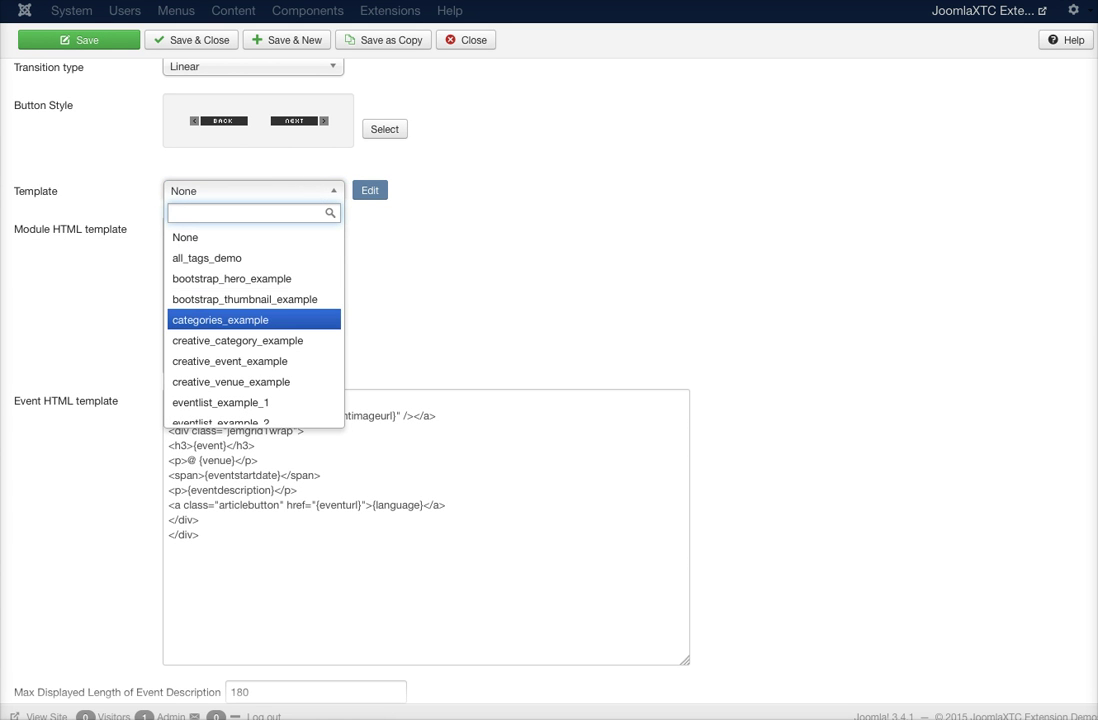
left_click(409, 213)
scroll(409, 213, "down", 2)
scroll(409, 213, "down", 5)
- Change the description placeholder to {eventdescription 180}, undoing the accidental 'venue' replacement
mouse_move(116, 270)
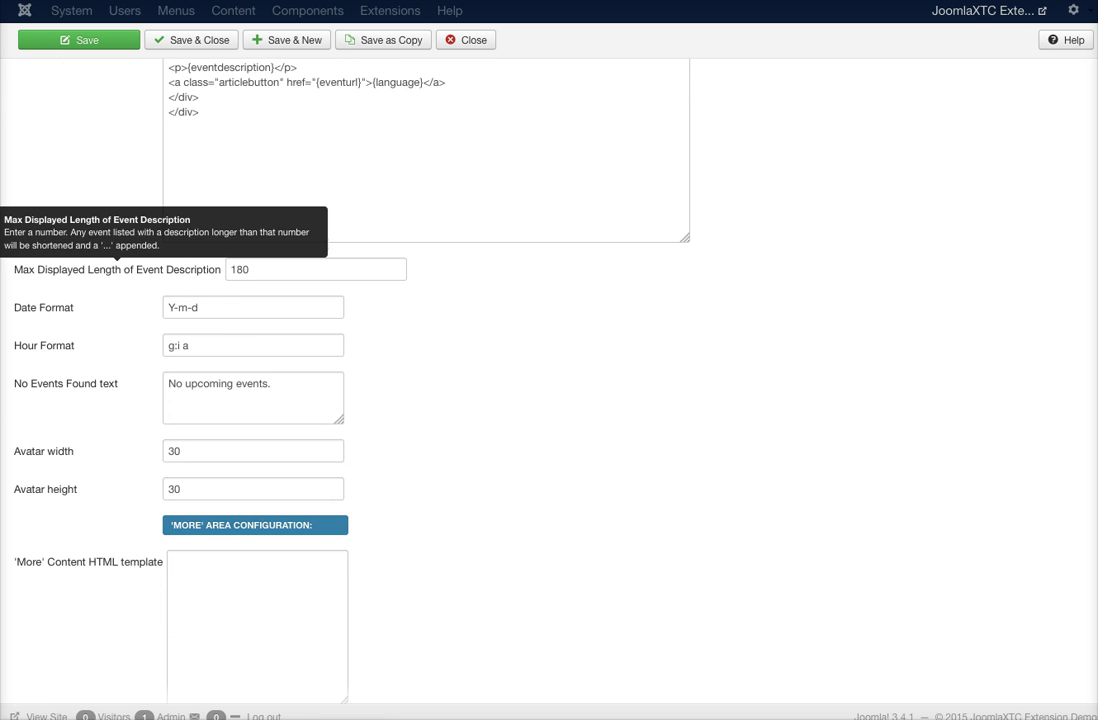
scroll(300, 330, "up", 3)
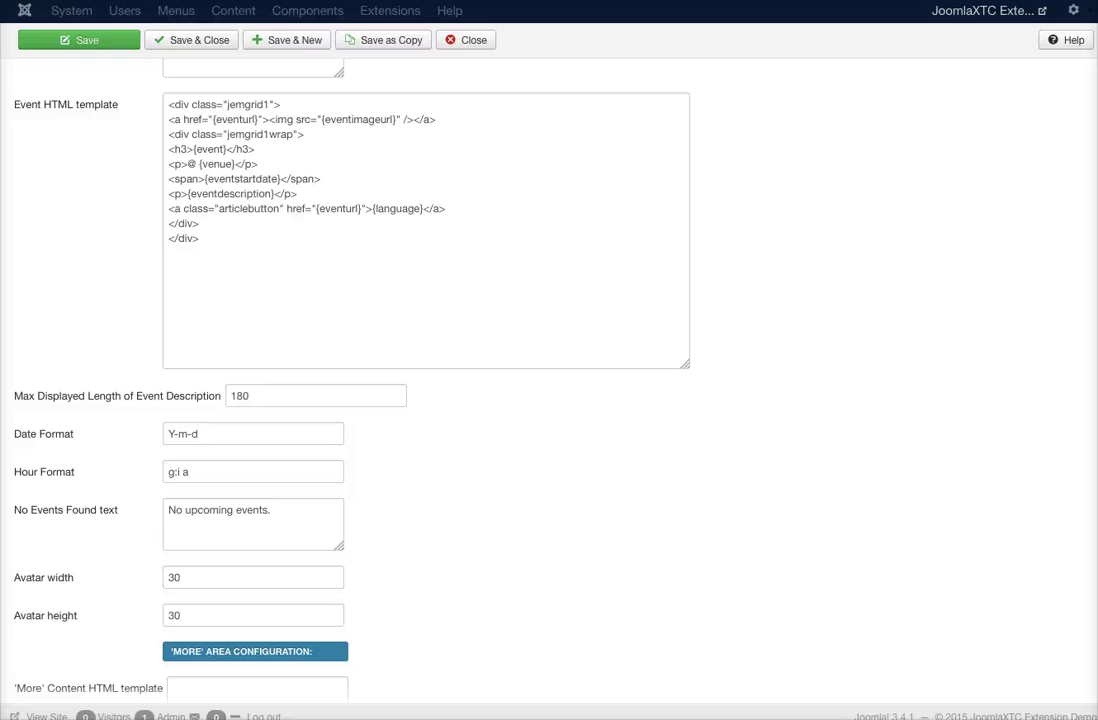
left_click_drag(190, 193, 217, 193)
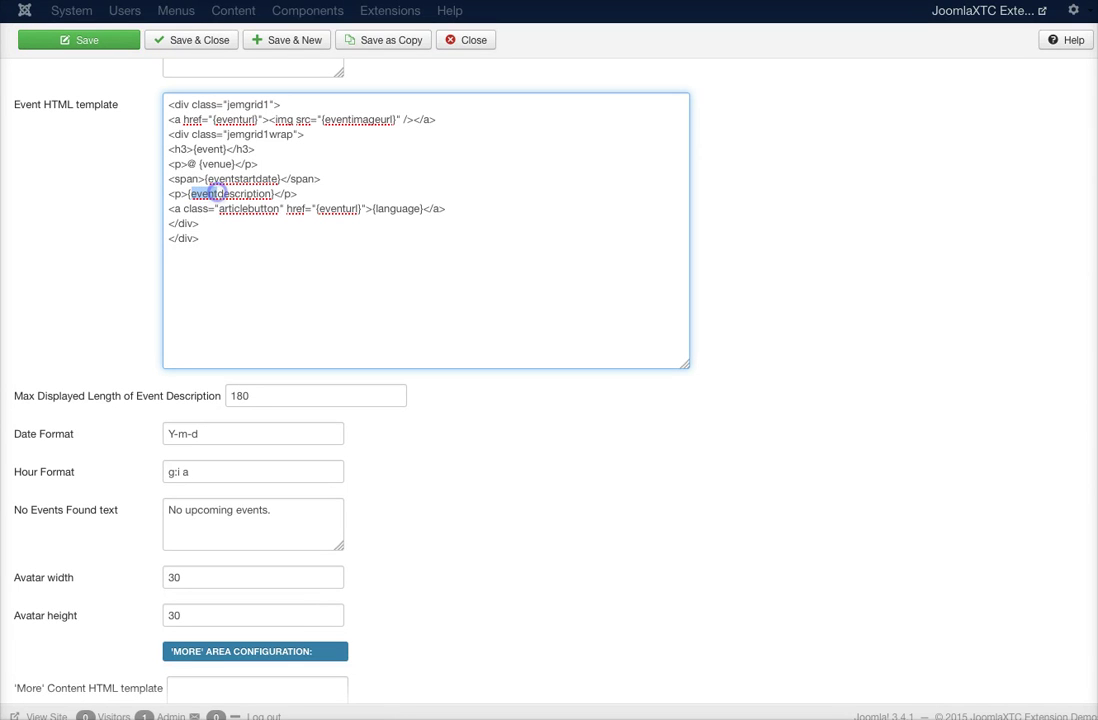
type("venue")
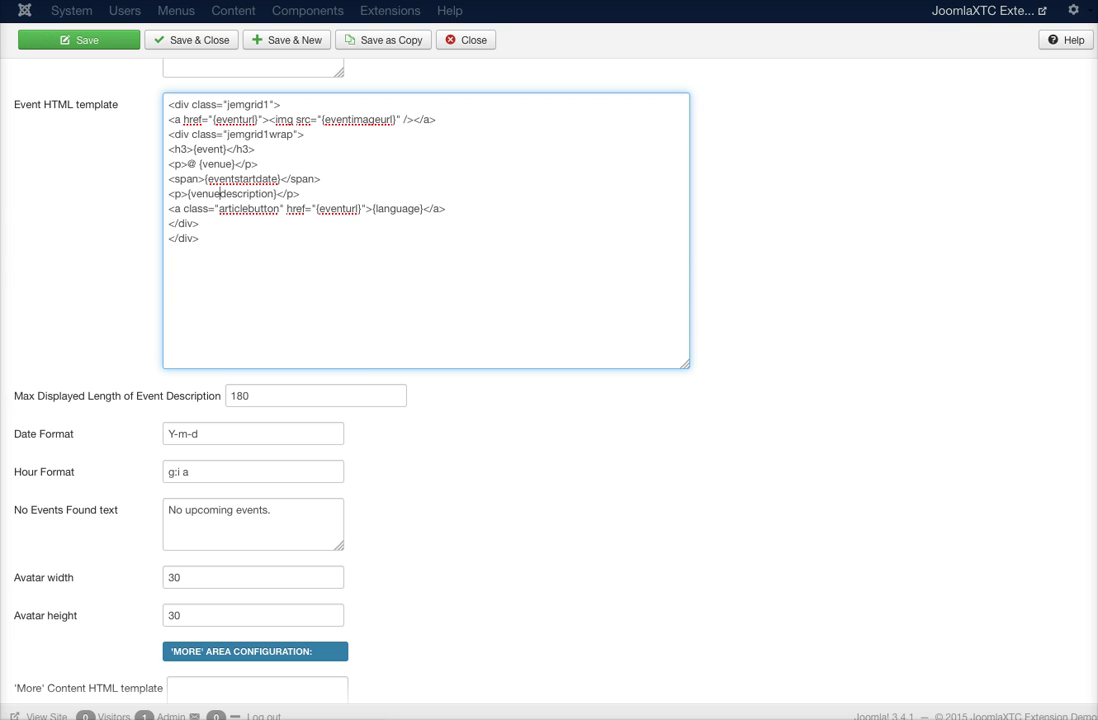
left_click(276, 193)
type("180")
scroll(549, 380, "up", 1)
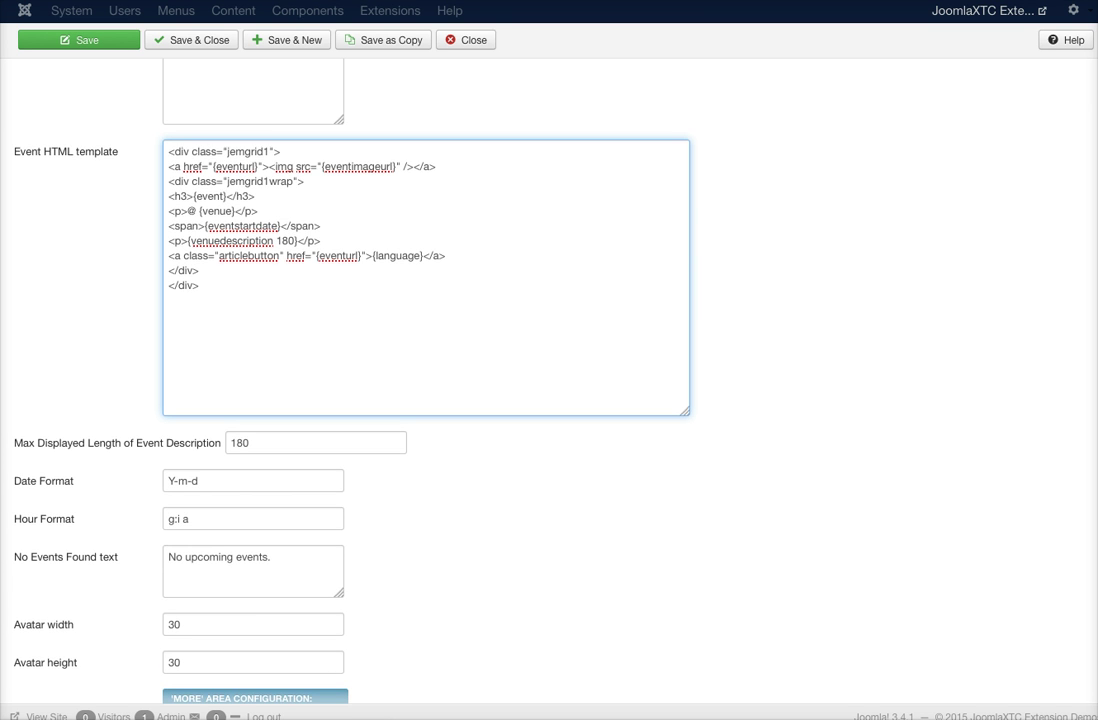
left_click_drag(191, 240, 219, 240)
type("event")
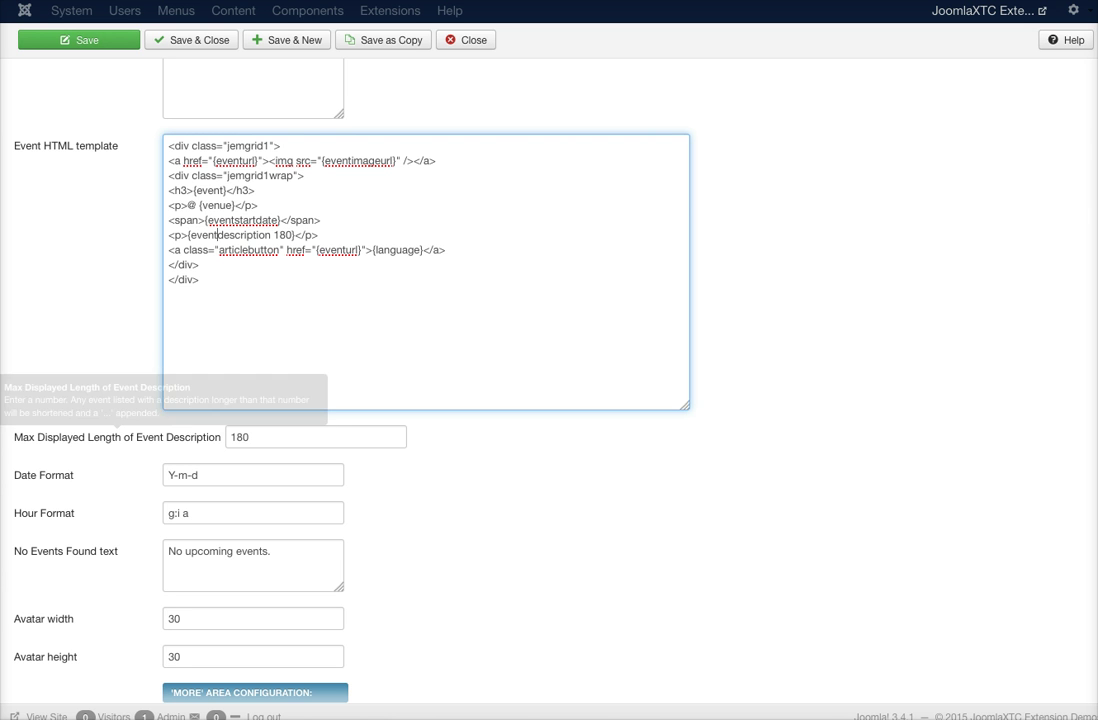
- Add a {morearea} line below {mainarea} in the Module HTML template
scroll(549, 380, "down", 4)
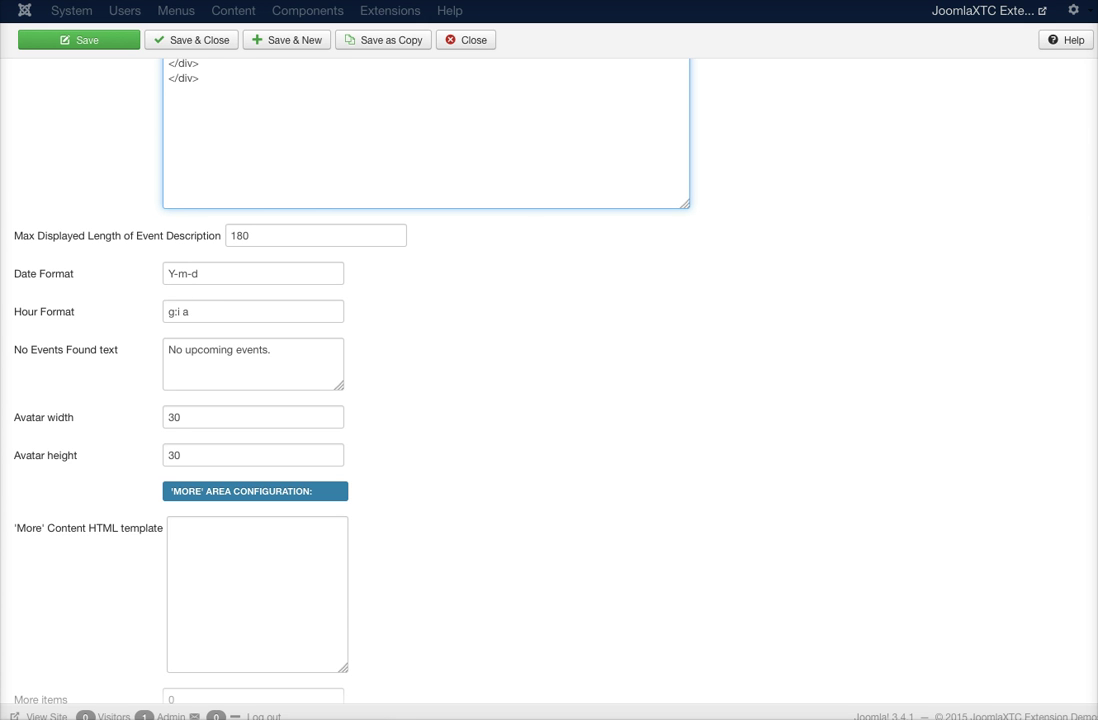
scroll(549, 380, "down", 3)
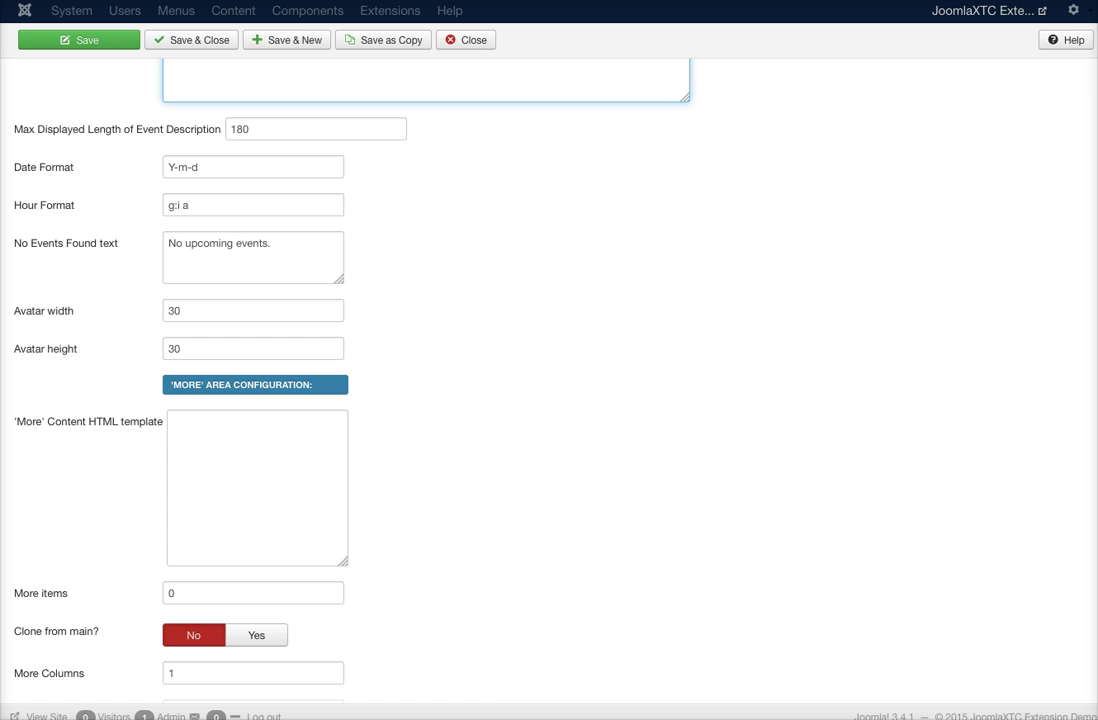
scroll(549, 380, "down", 3)
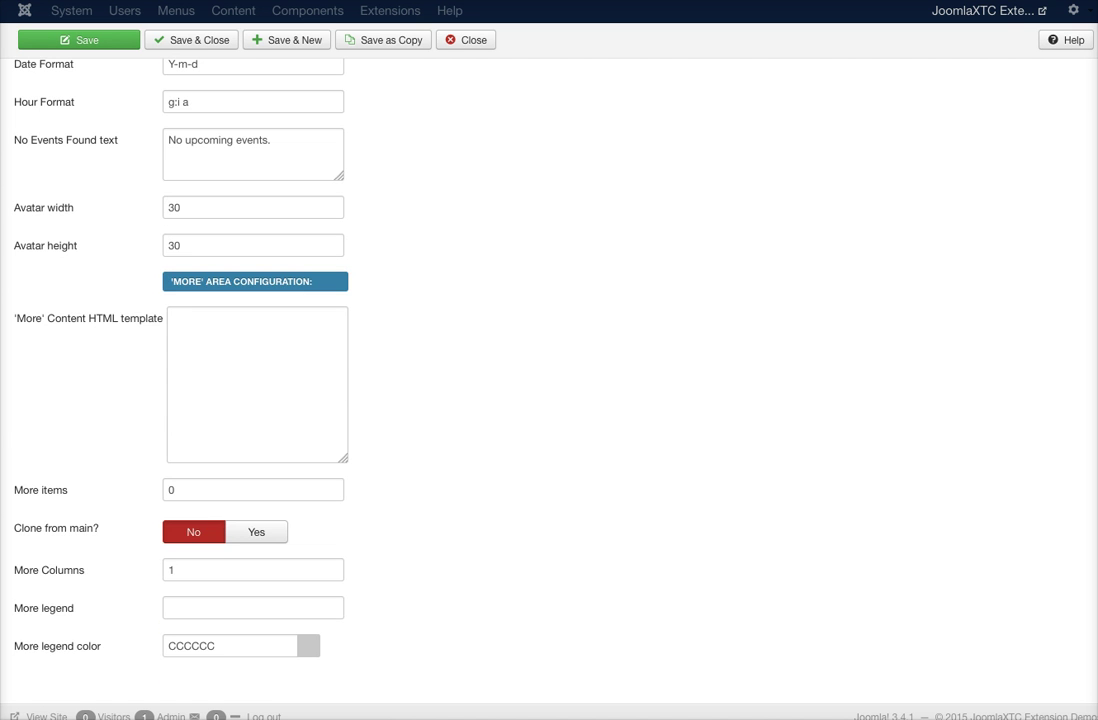
scroll(549, 380, "up", 20)
scroll(549, 380, "down", 2)
mouse_move(65, 536)
left_click(230, 365)
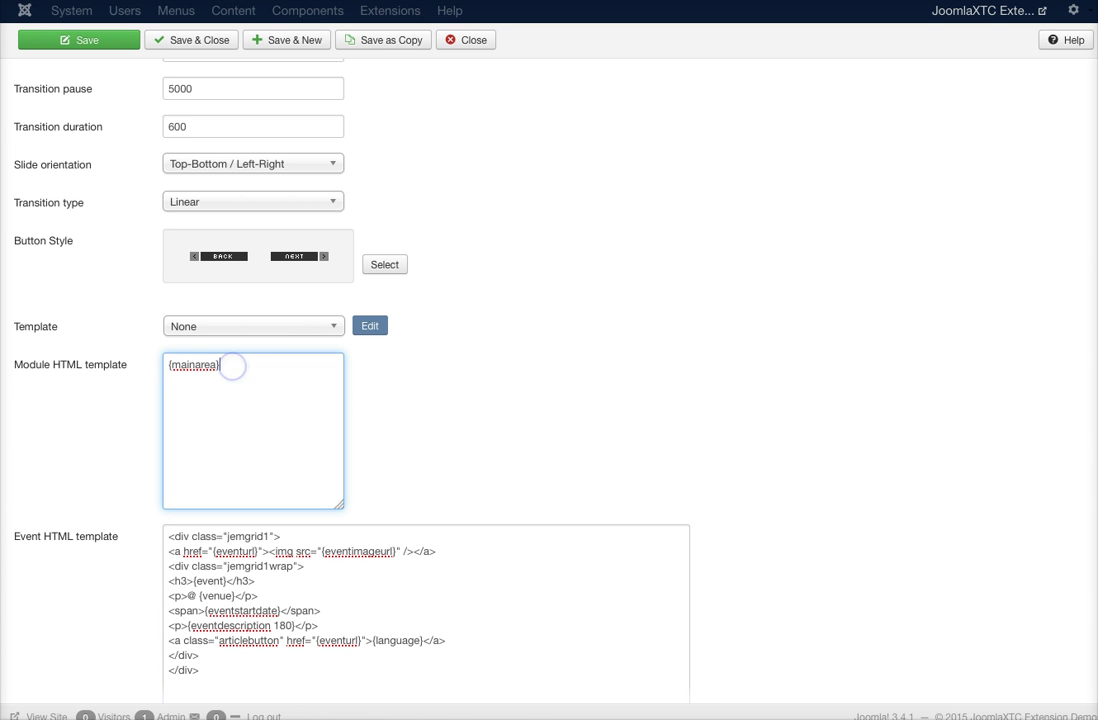
key("Return")
type("{morearea}")
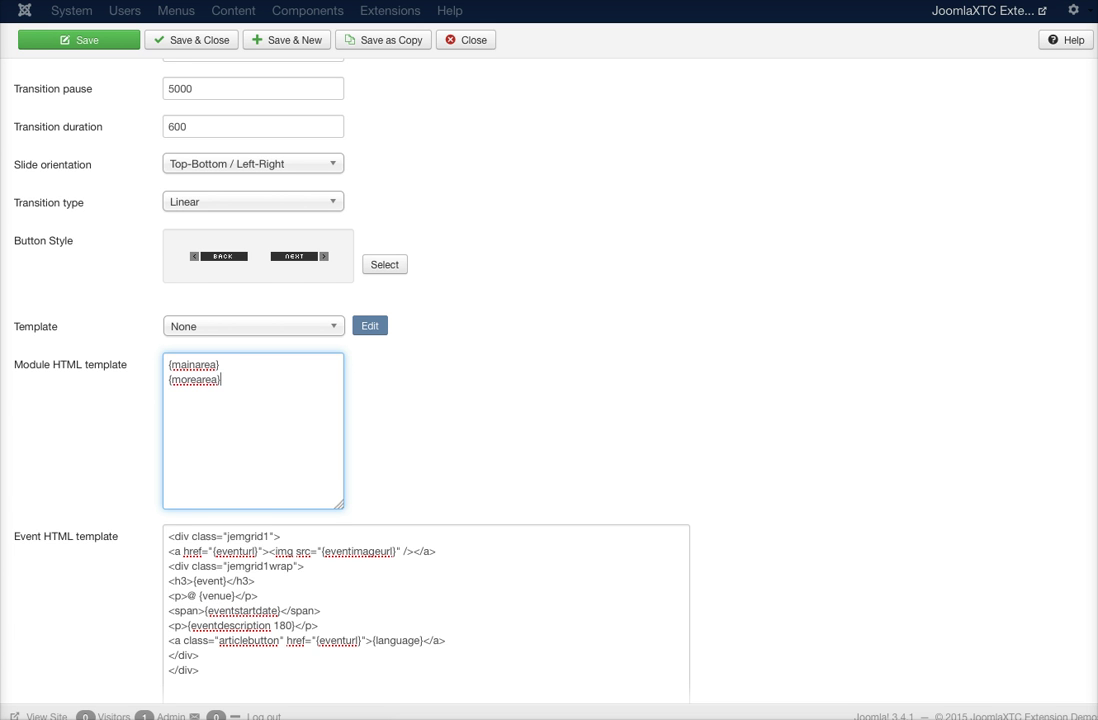
scroll(549, 380, "down", 3)
scroll(88, 386, "down", 4)
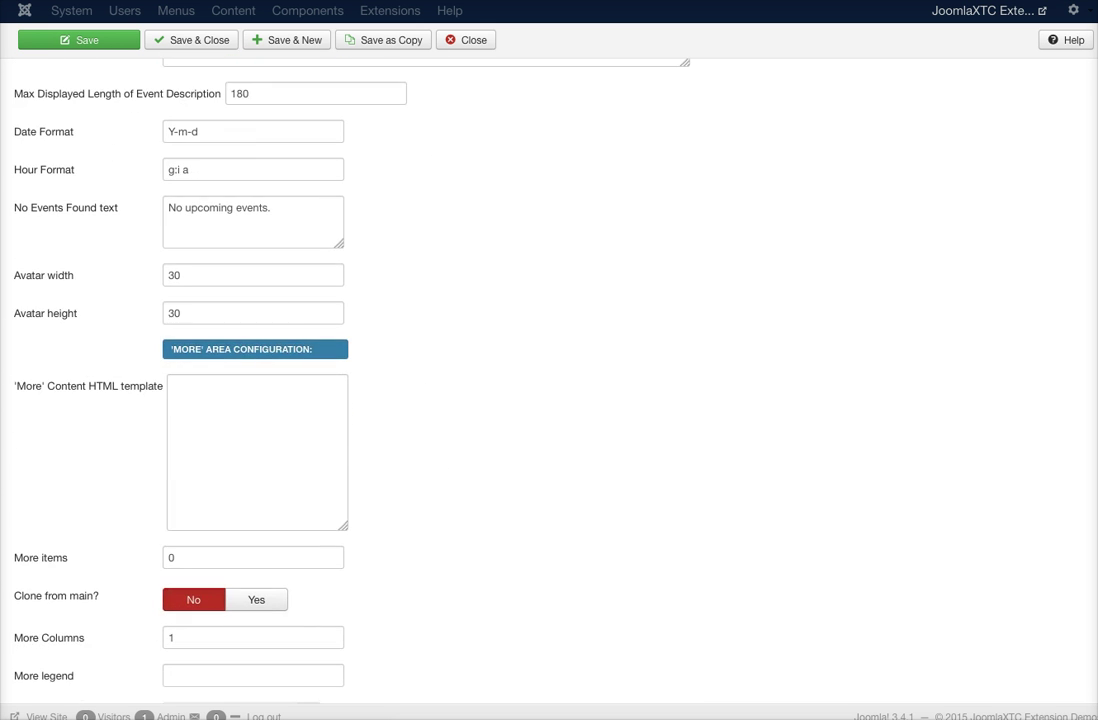
- Enter 6 for More items and 4 for More Columns
scroll(549, 380, "down", 1)
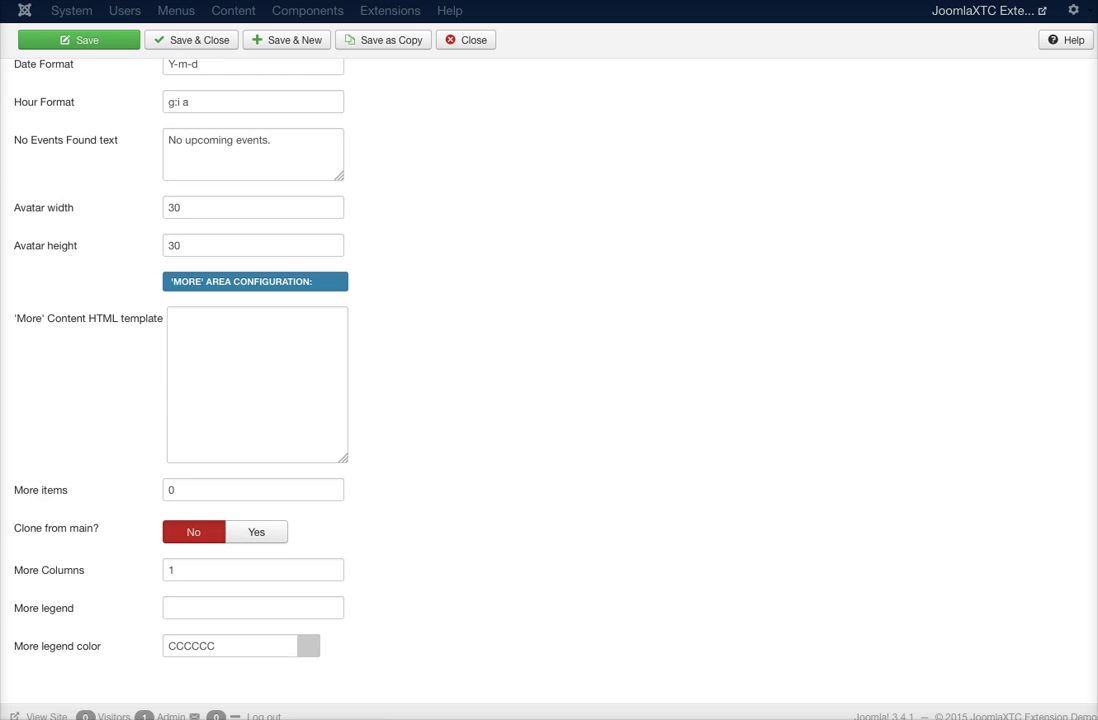
double_click(168, 489)
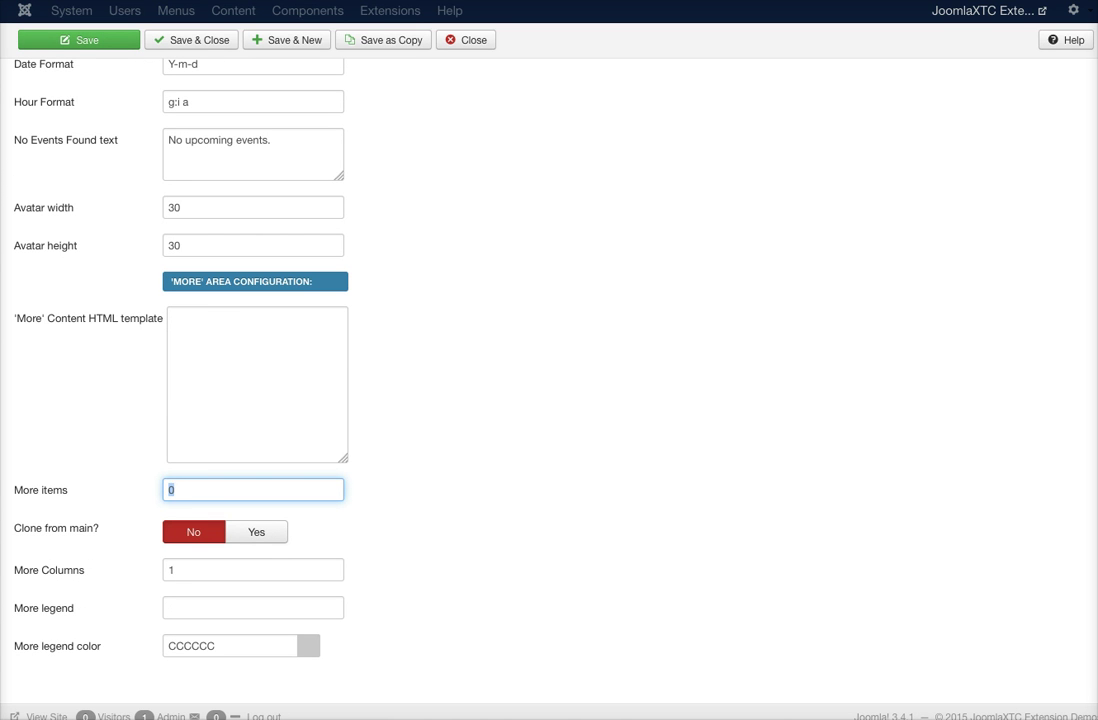
type("6")
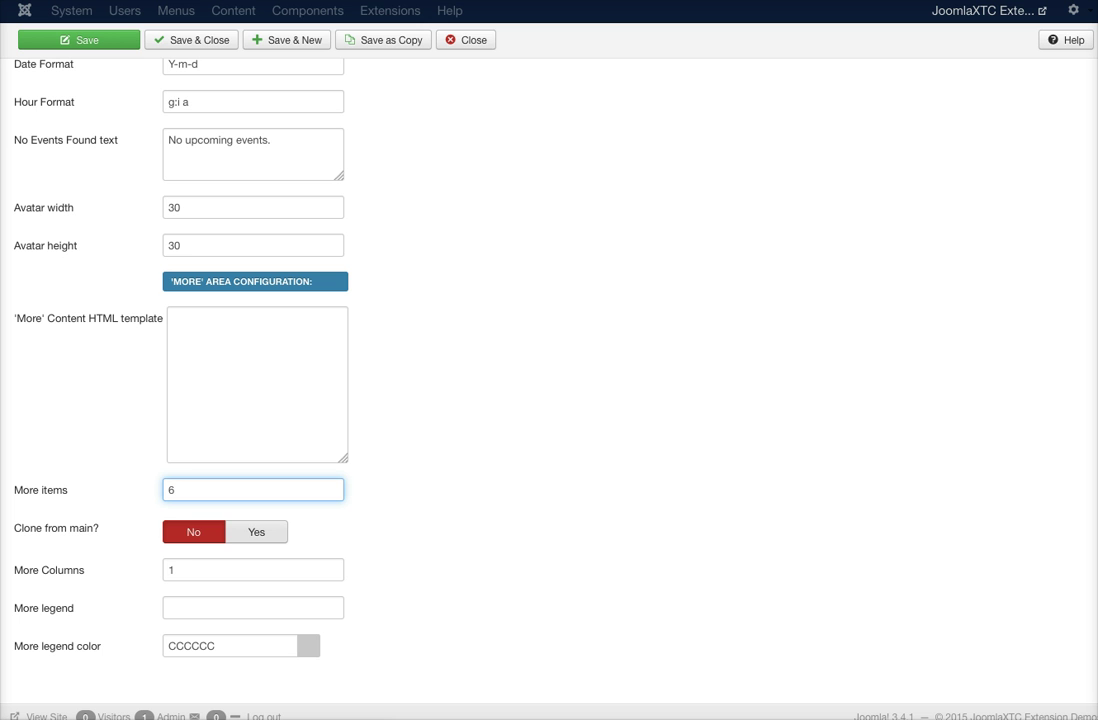
left_click(152, 568)
type("4")
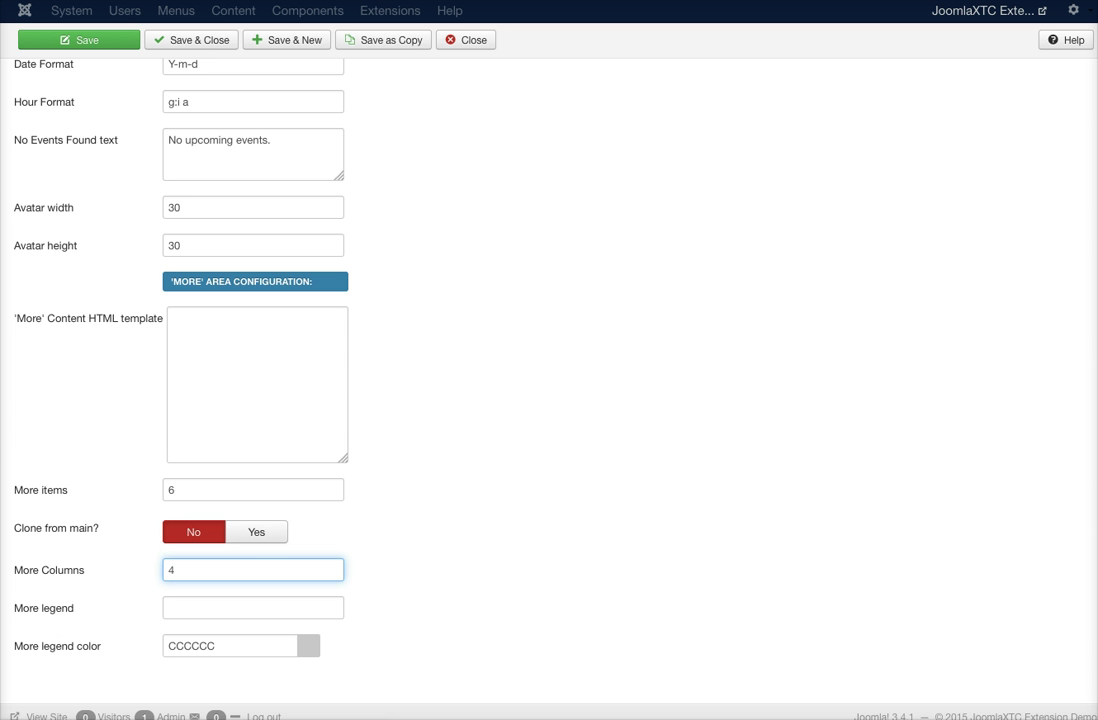
scroll(549, 380, "up", 15)
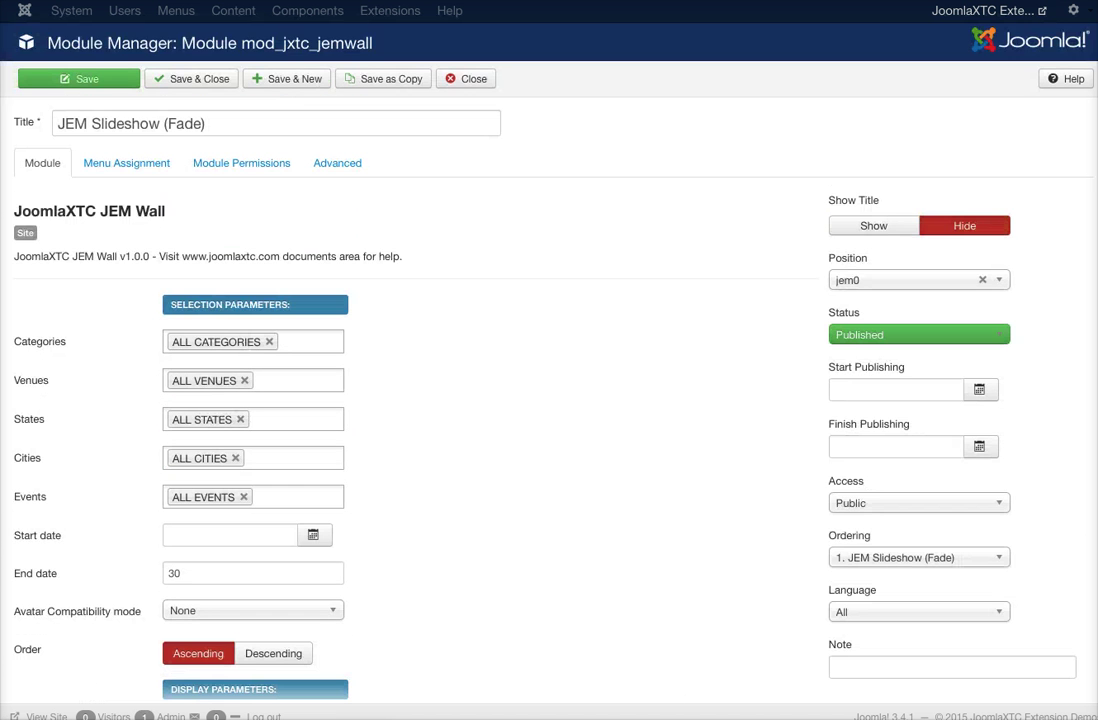
- Check menu assignment and permissions, then view Advanced settings: bootstrap layout, 900 cache time
left_click(126, 163)
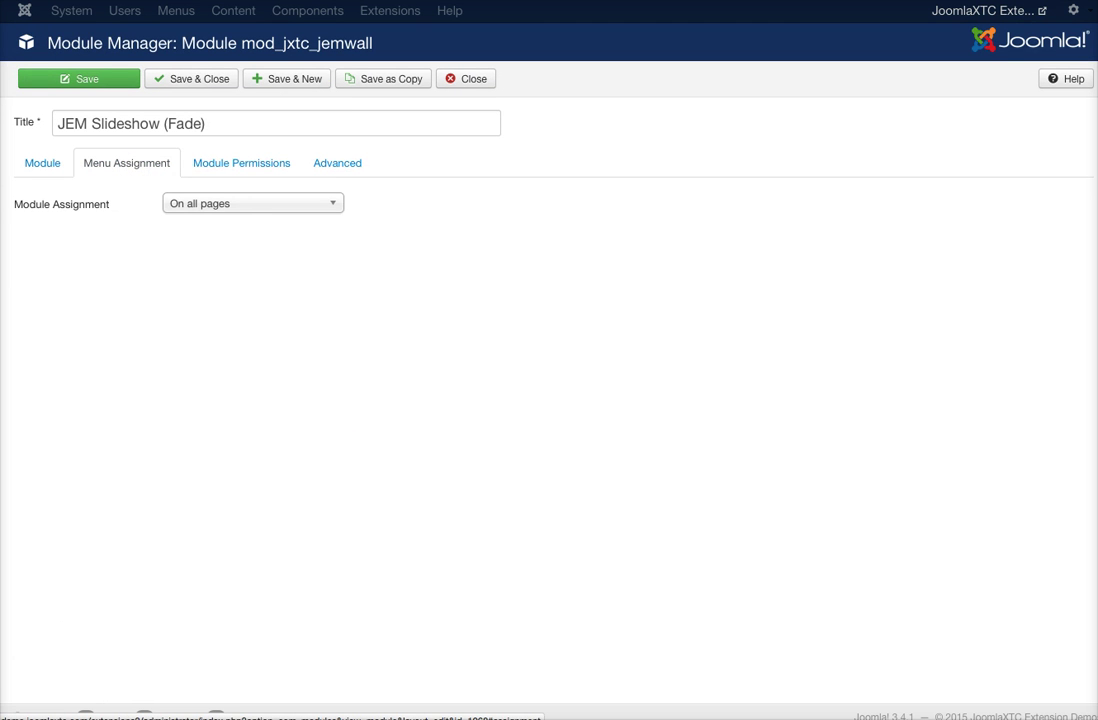
left_click(225, 160)
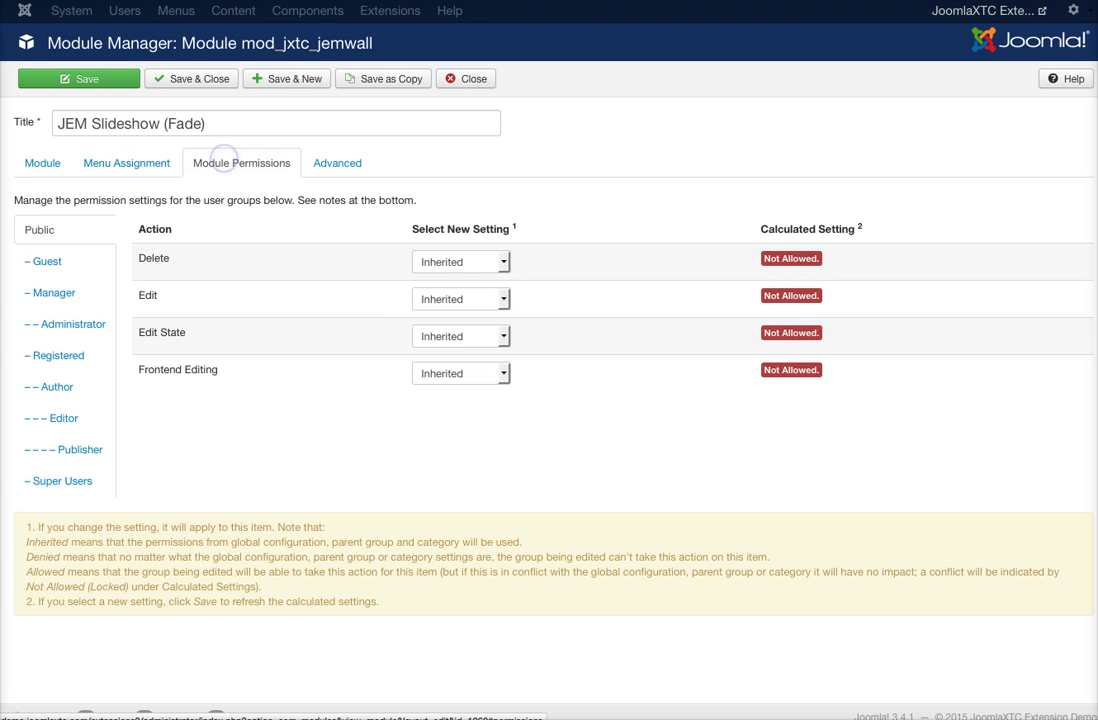
left_click(331, 162)
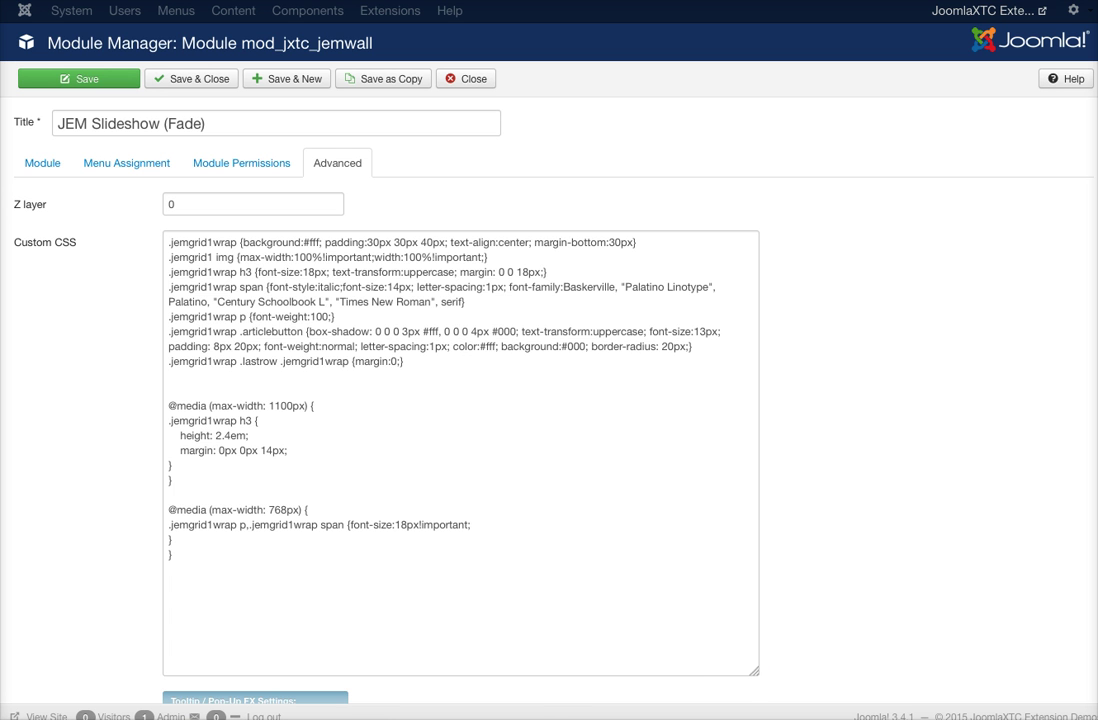
left_click_drag(755, 669, 351, 553)
scroll(550, 400, "down", 5)
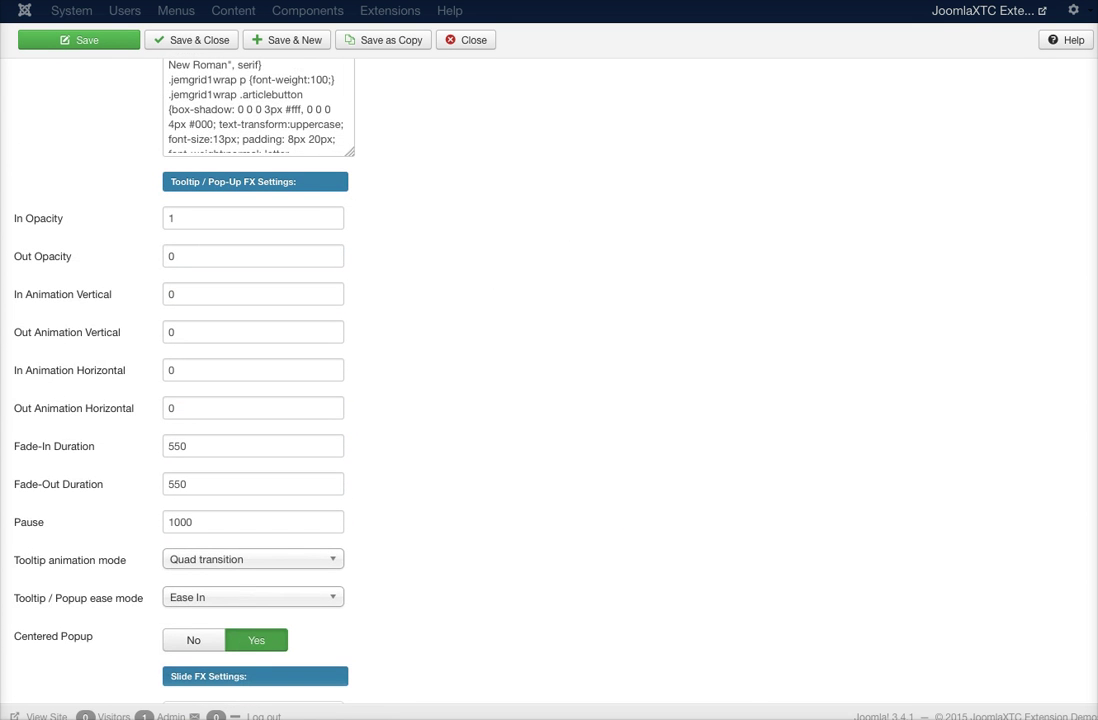
scroll(550, 400, "down", 7)
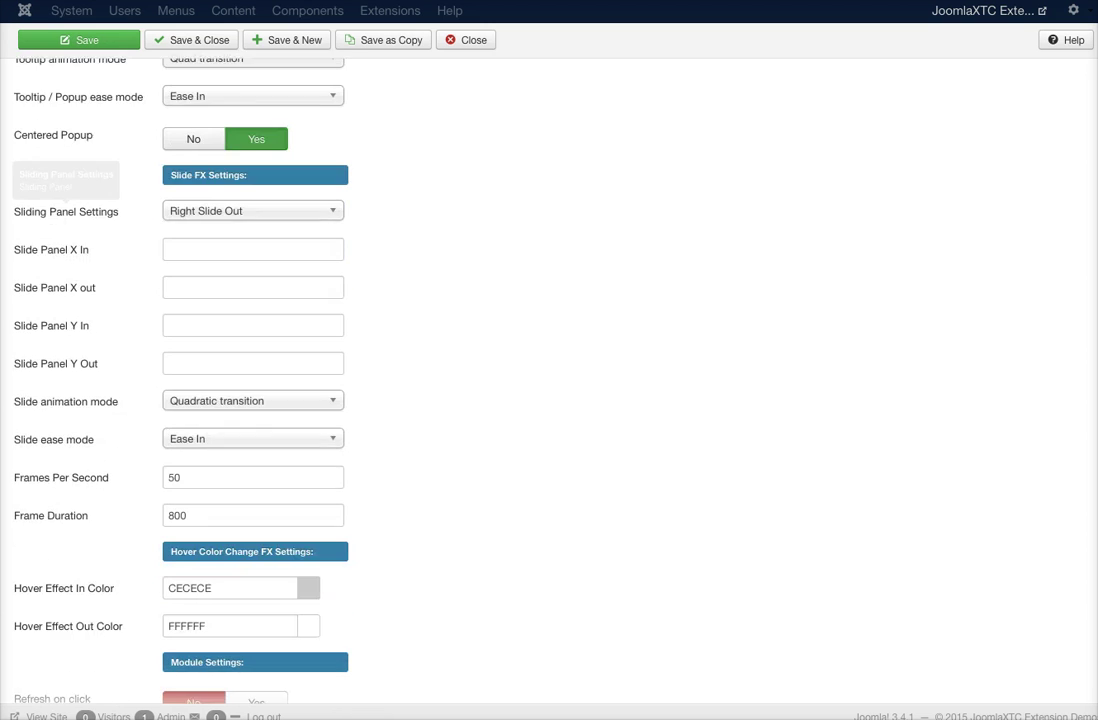
scroll(550, 400, "down", 3)
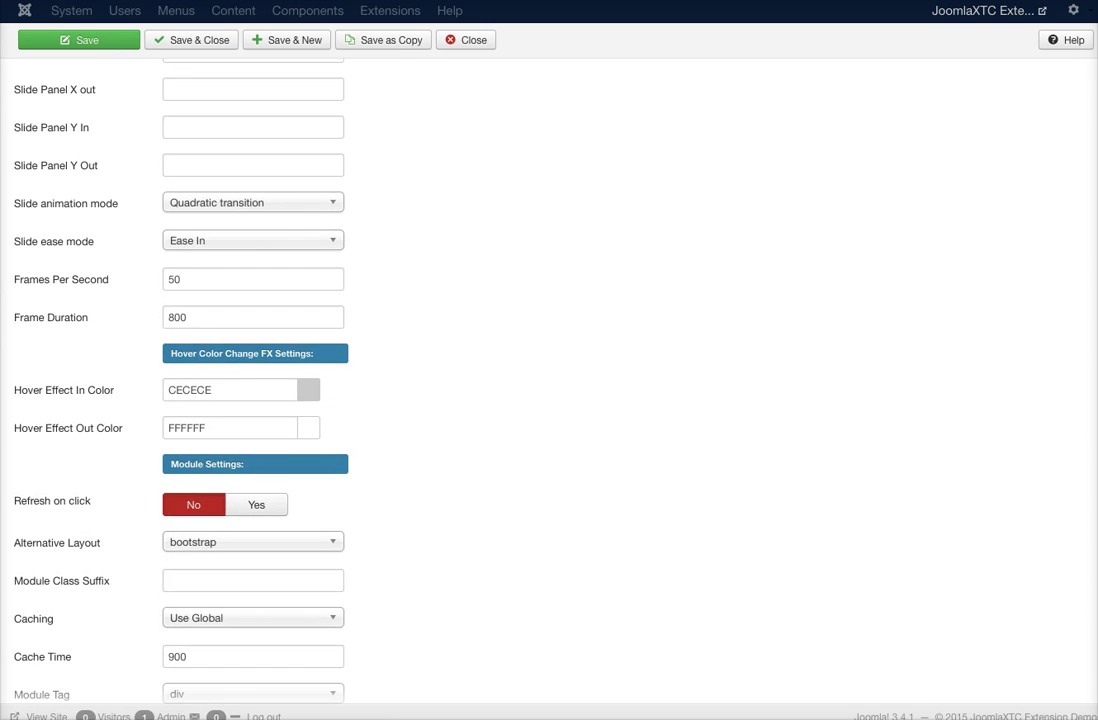
scroll(550, 400, "down", 1)
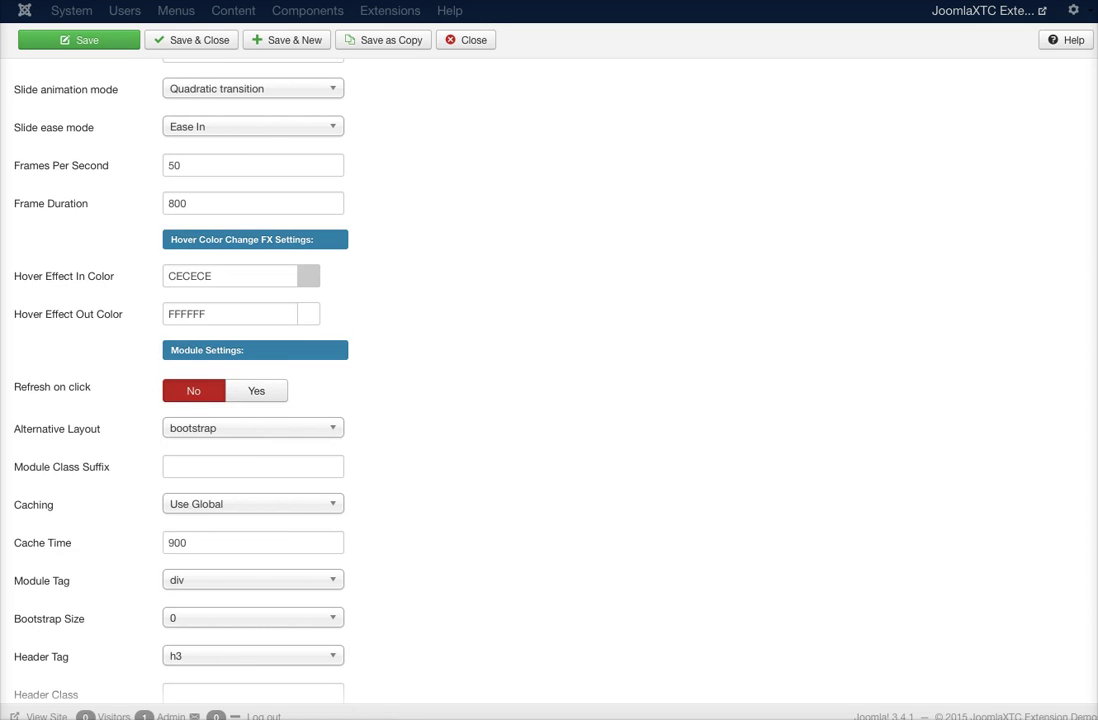
scroll(550, 400, "down", 2)
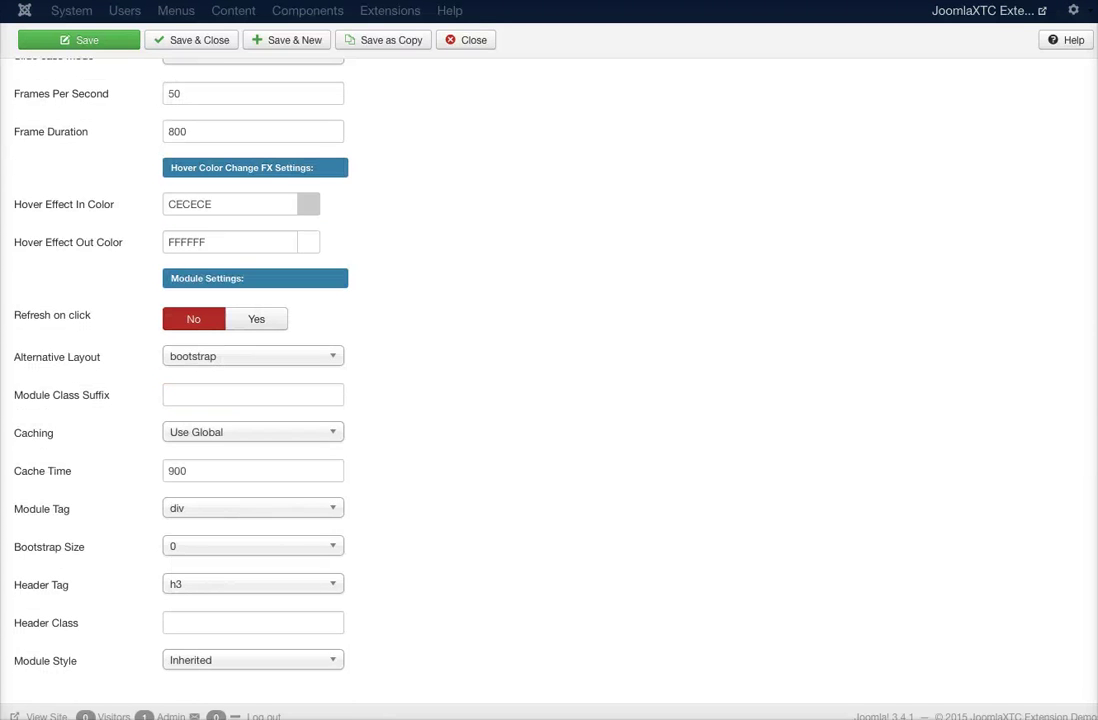
mouse_move(52, 315)
left_click(274, 357)
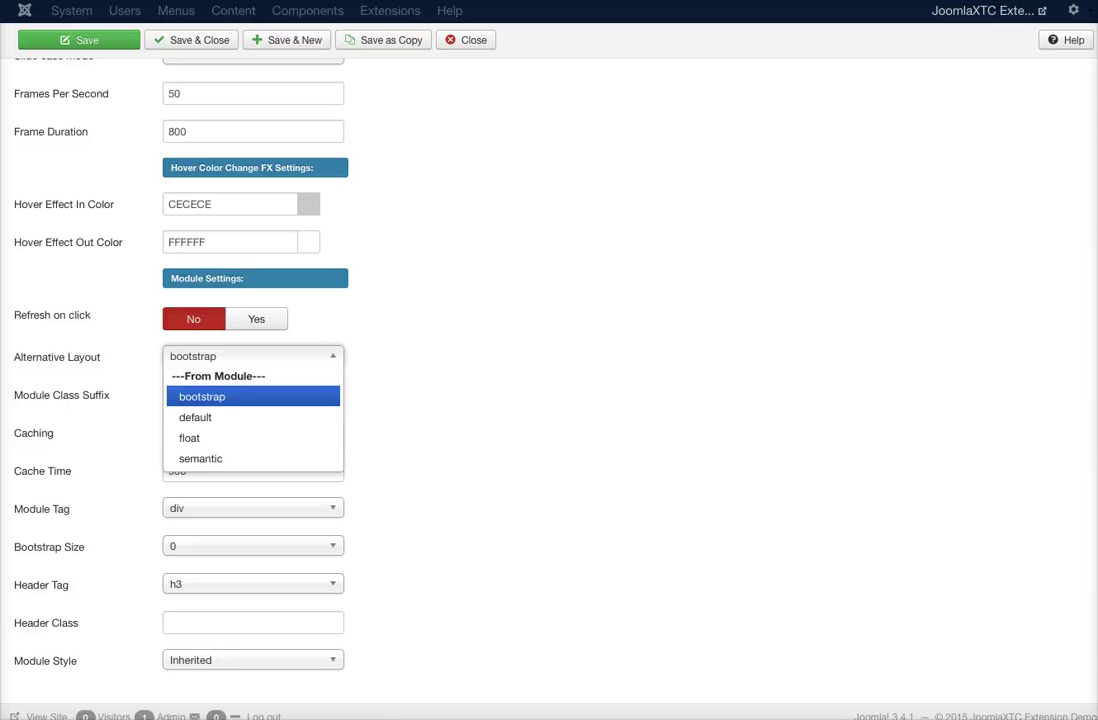
left_click(228, 438)
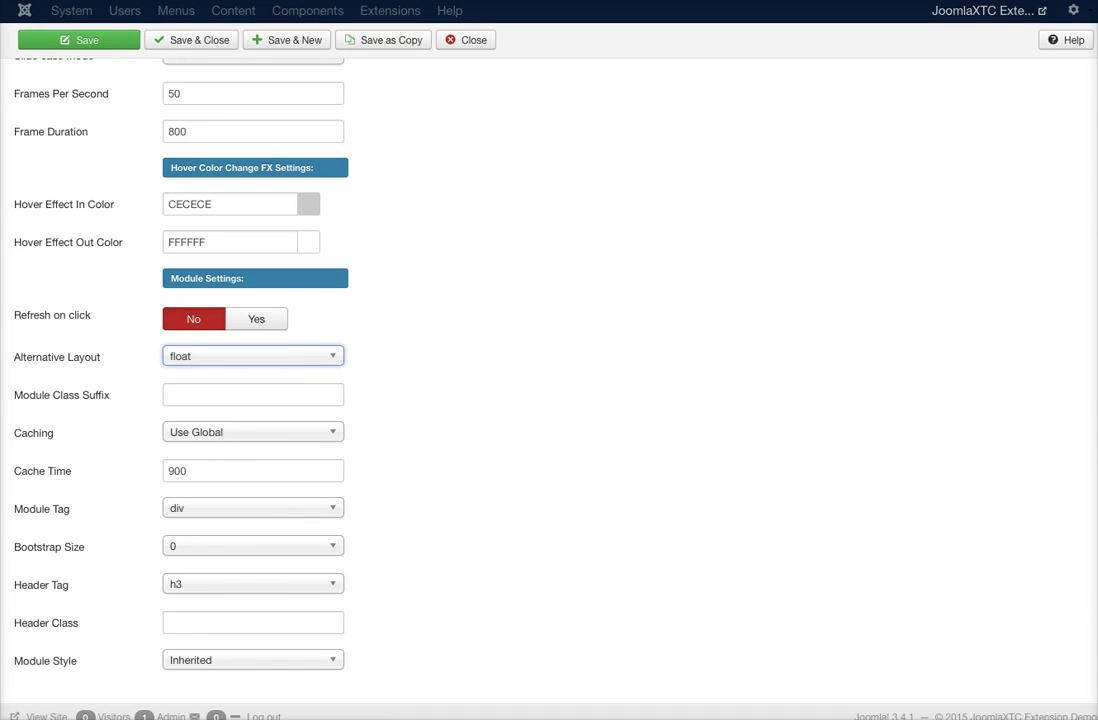
left_click(289, 355)
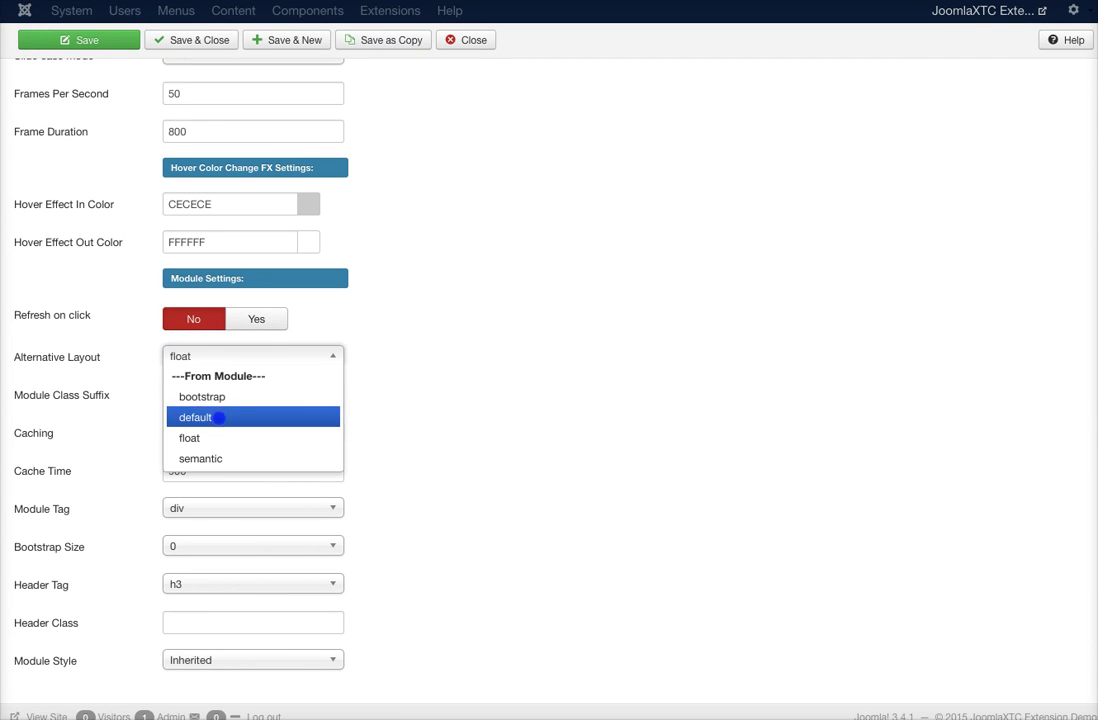
left_click(218, 417)
left_click(333, 356)
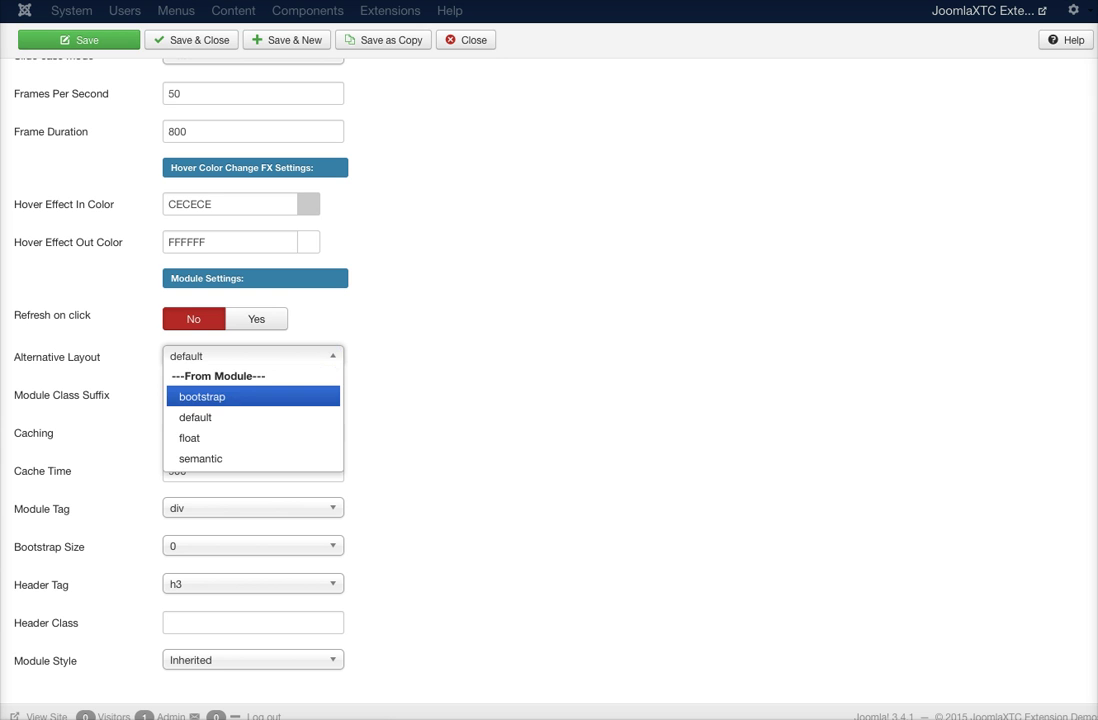
left_click(233, 397)
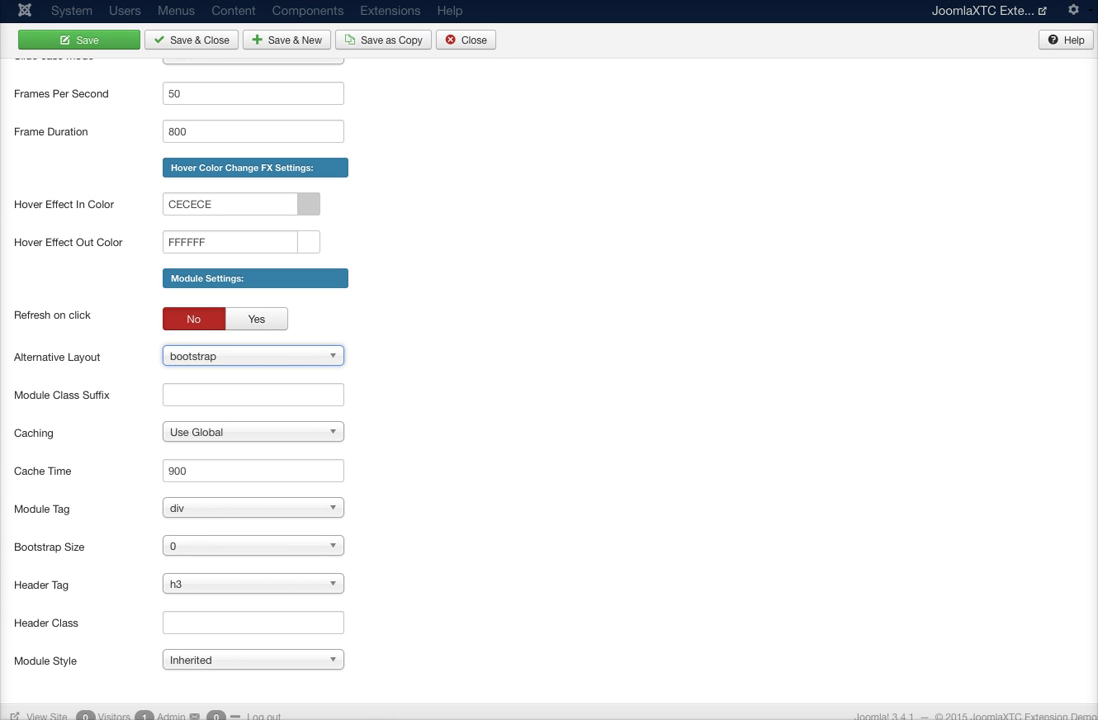